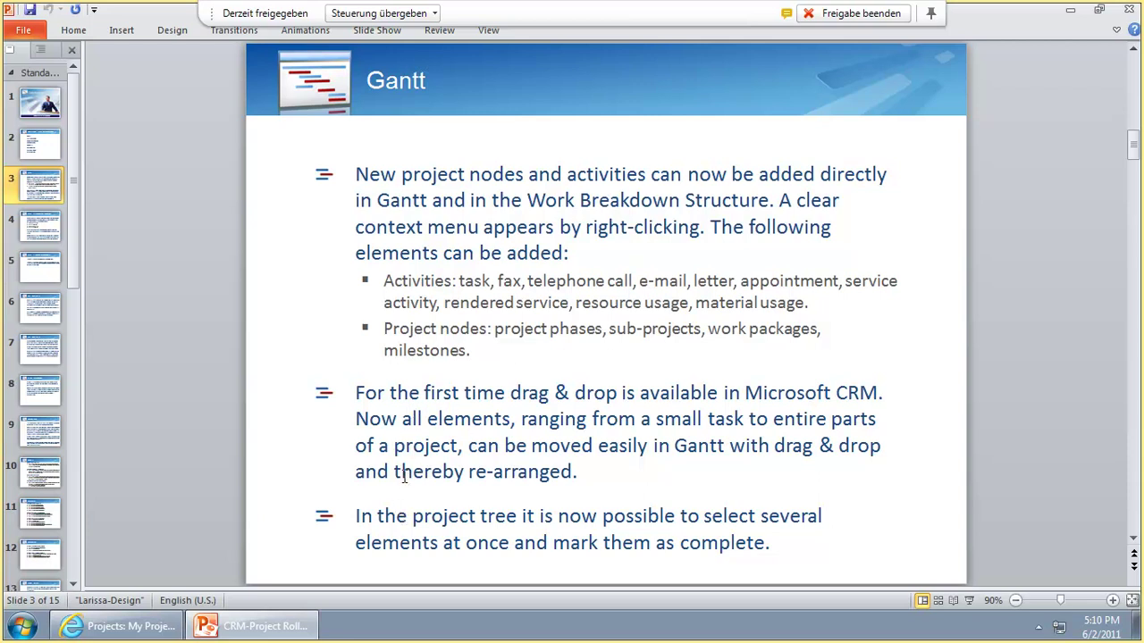
From the All Active Projects view, open the Metro CRM introductie NL project maximized
{"action": "left_click", "coordinate": [129, 629]}
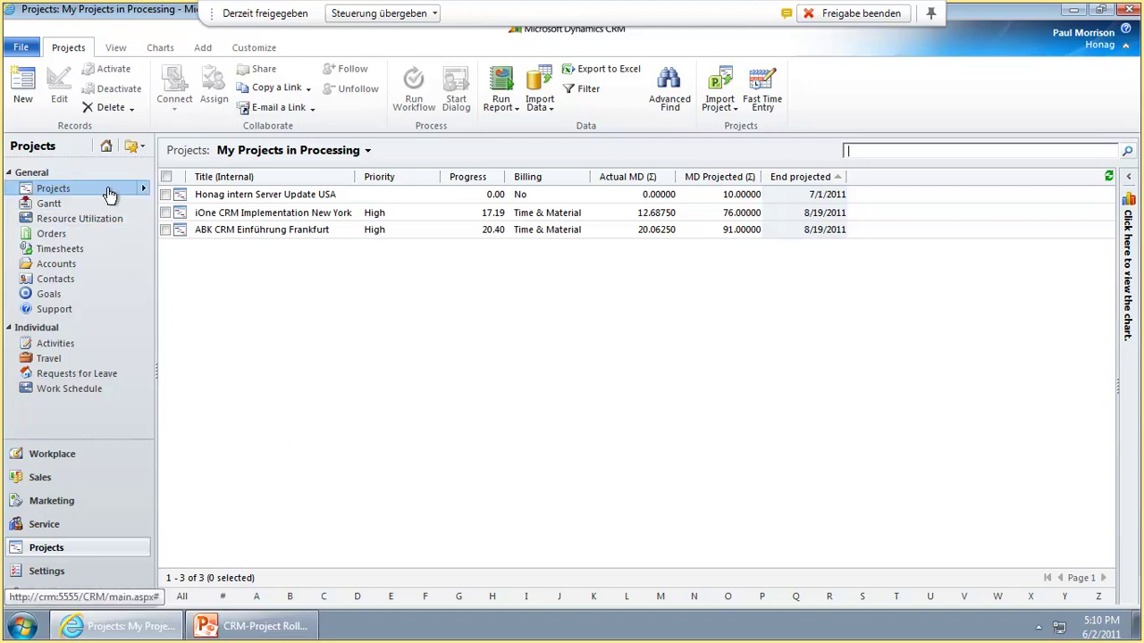
{"action": "left_click", "coordinate": [348, 152]}
{"action": "left_click", "coordinate": [275, 190]}
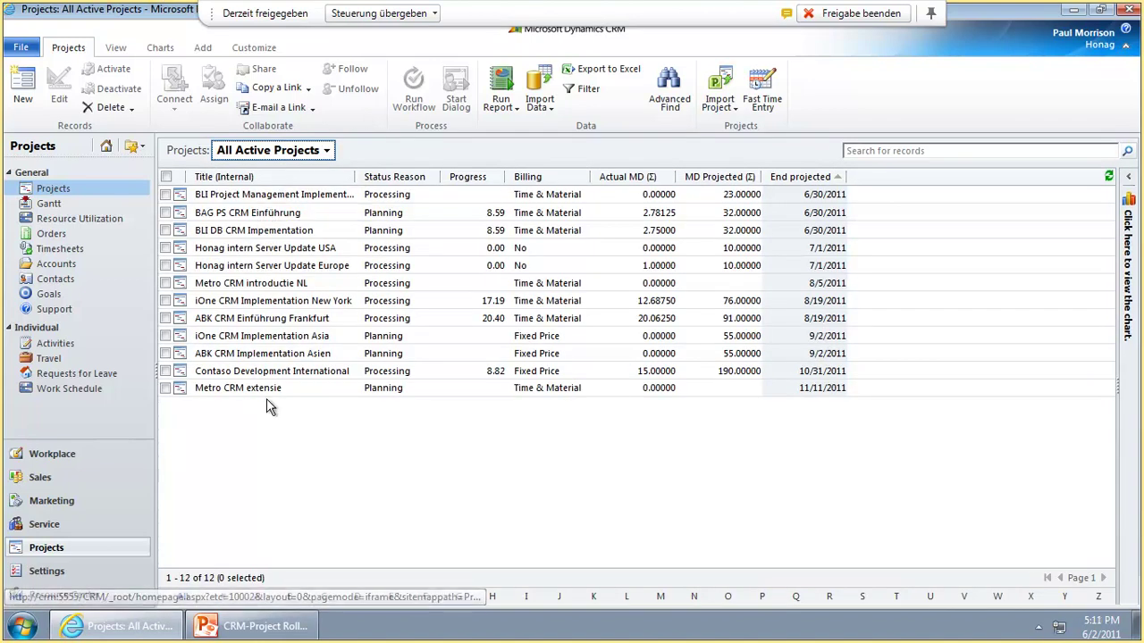
{"action": "left_click", "coordinate": [274, 286]}
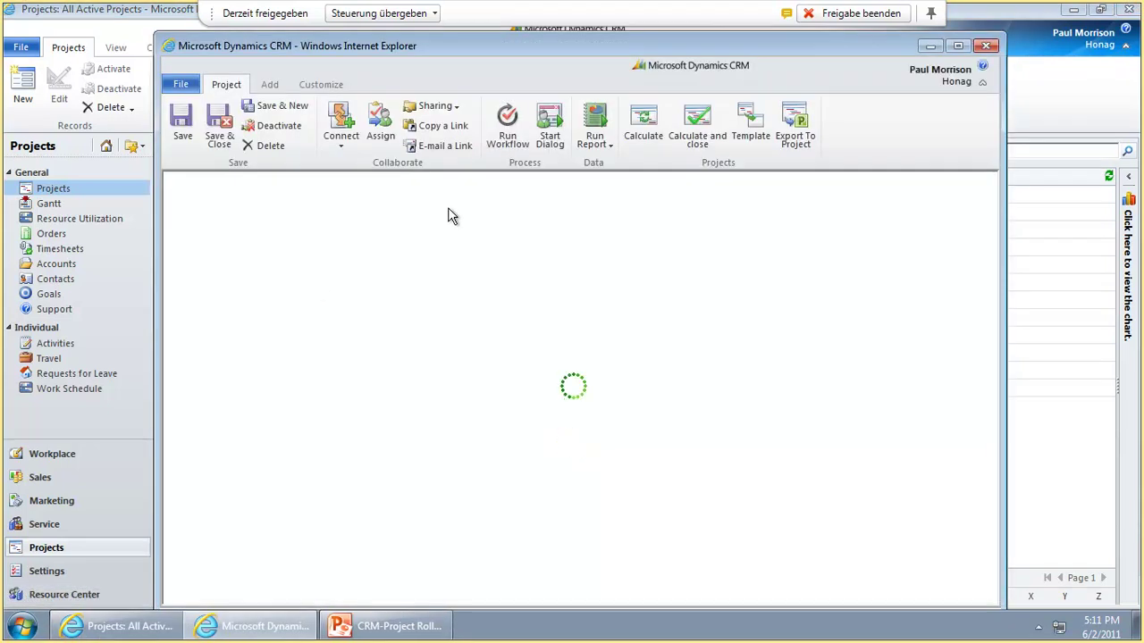
{"action": "left_click", "coordinate": [957, 45]}
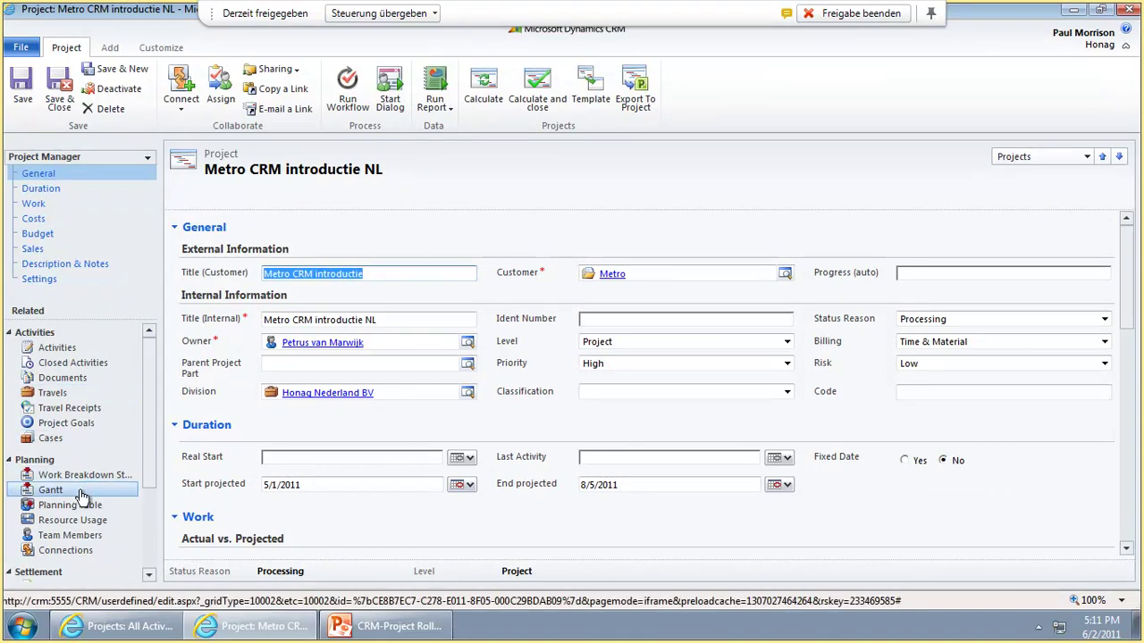
In the project's Gantt chart, add a sub-node phase titled 'Project Phase 1' under Metro CRM introductie NL
{"action": "left_click", "coordinate": [49, 491]}
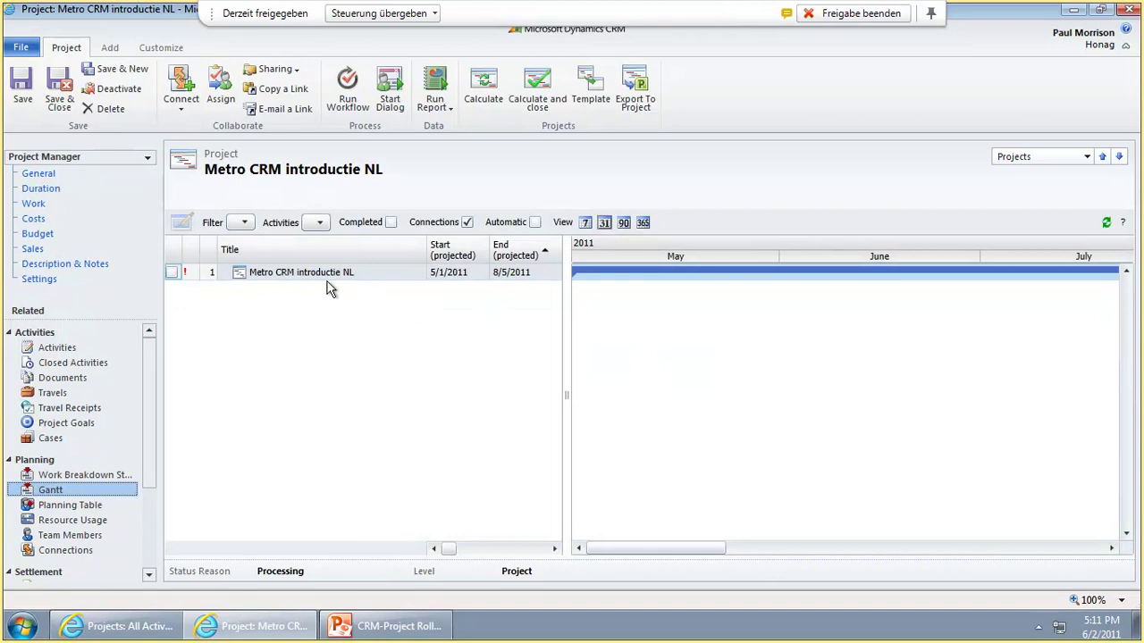
{"action": "right_click", "coordinate": [260, 279]}
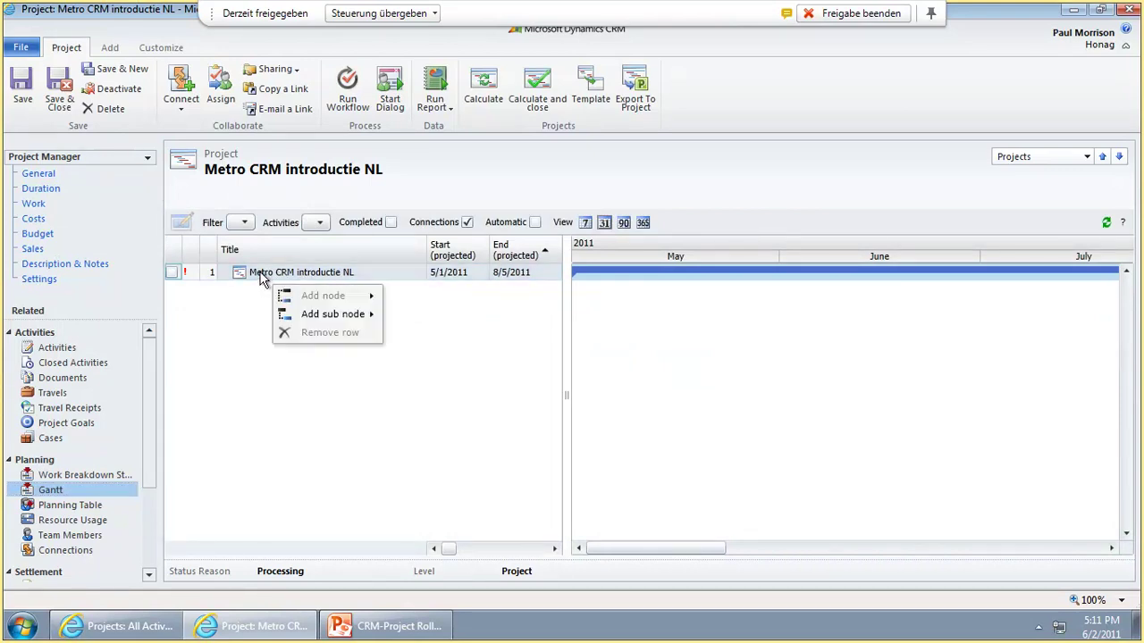
{"action": "mouse_move", "coordinate": [308, 319]}
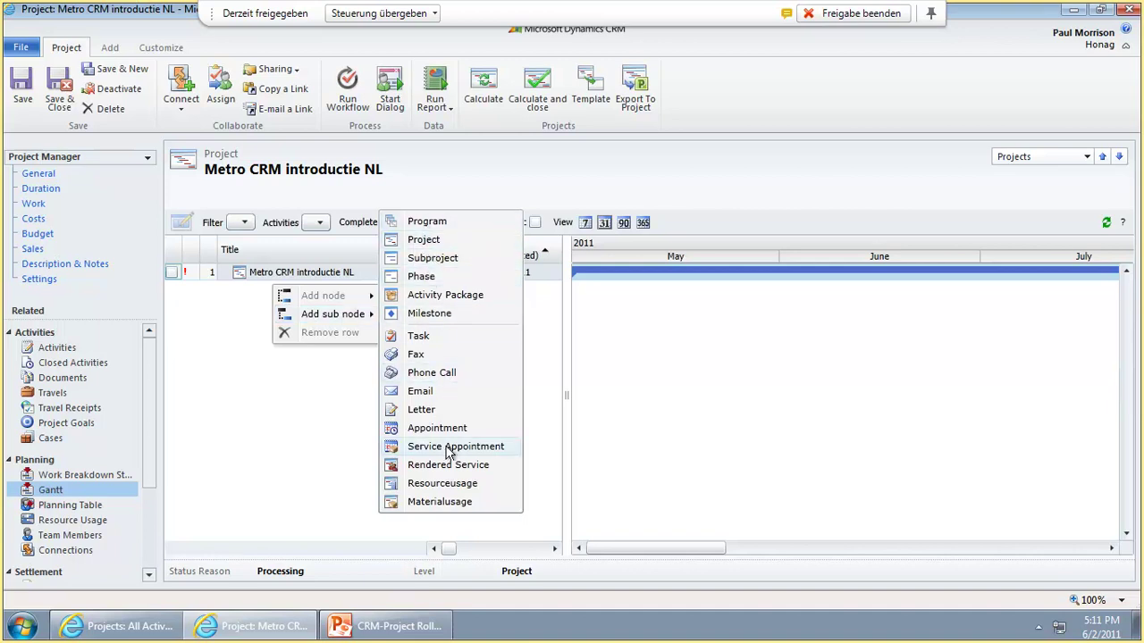
{"action": "left_click", "coordinate": [437, 278]}
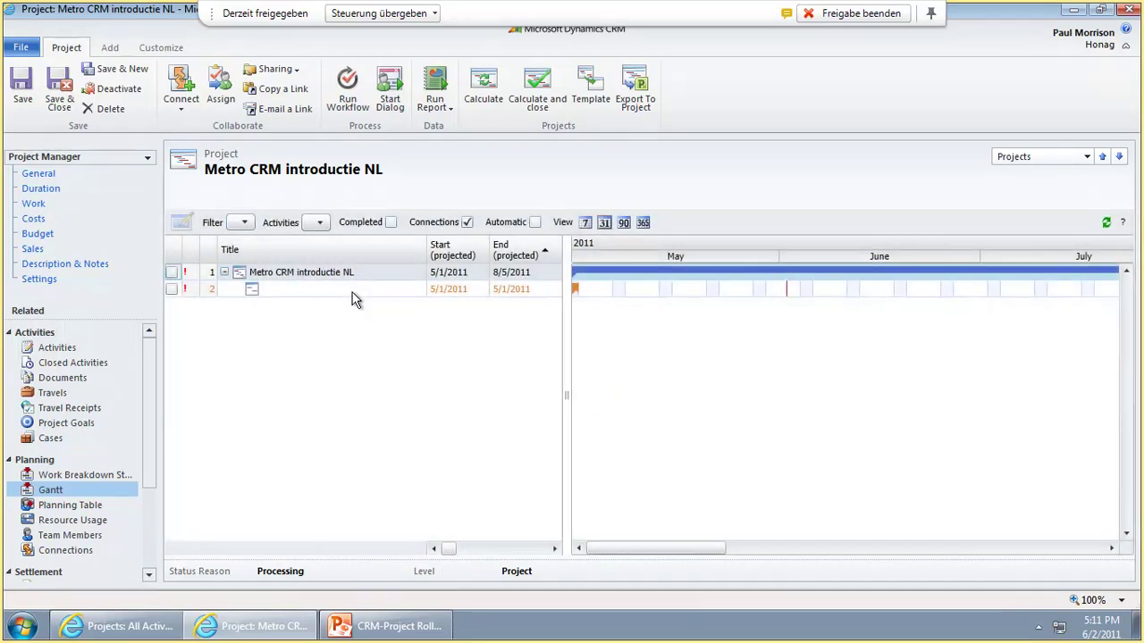
{"action": "type", "text": "Pro"}
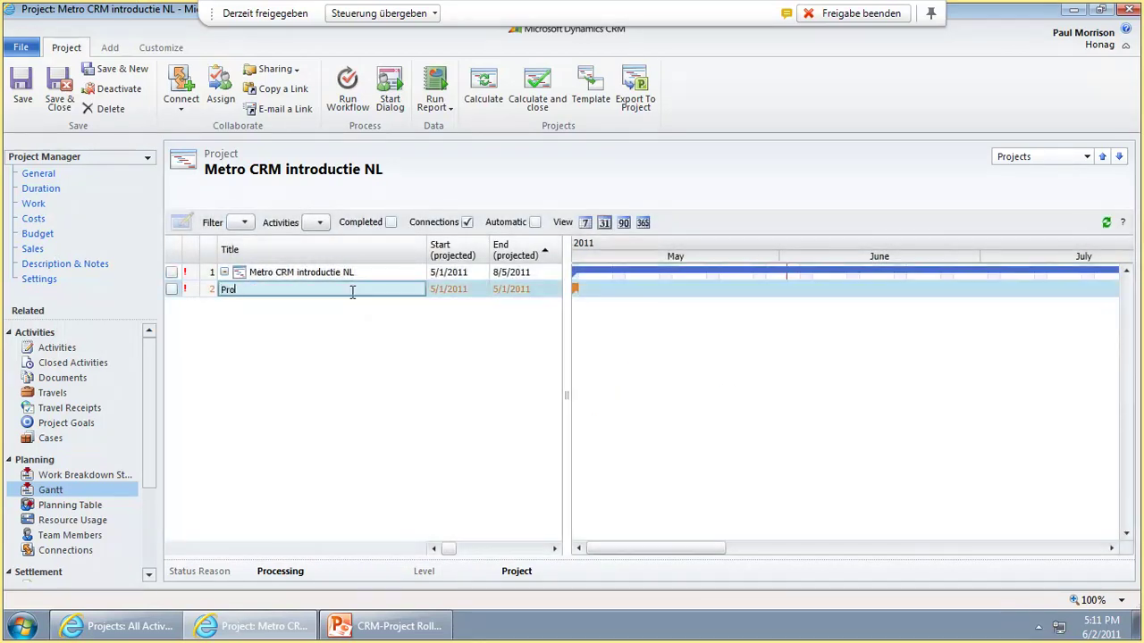
{"action": "type", "text": "ject Phase 1"}
{"action": "key", "text": "Return"}
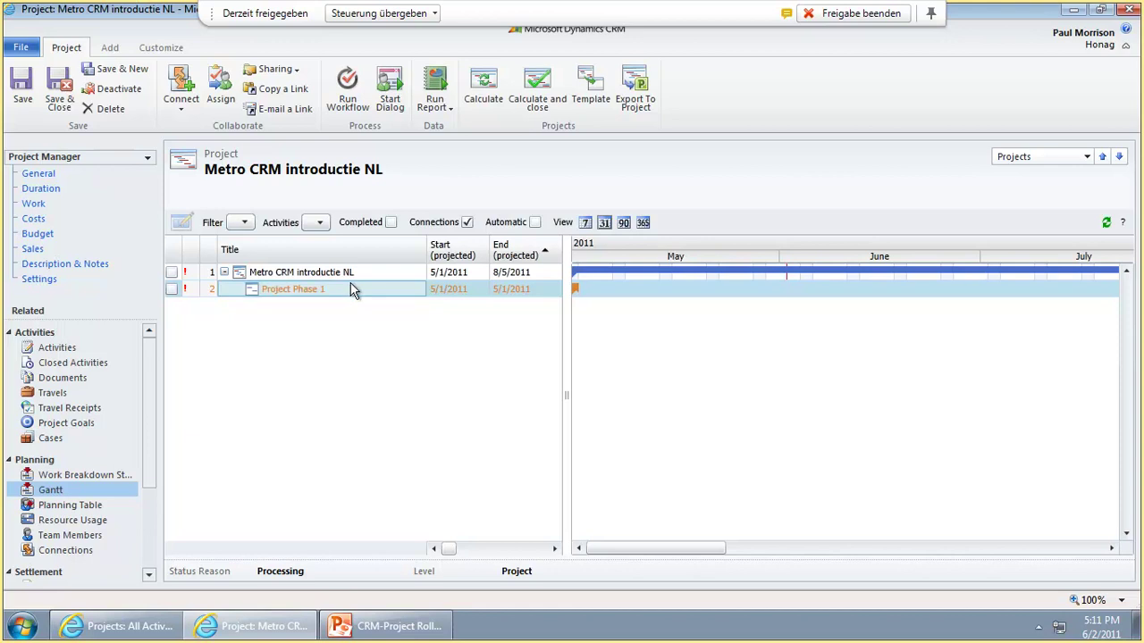
Add a subproject titled 'Project Sub 1' beneath Project Phase 1
{"action": "right_click", "coordinate": [304, 287]}
{"action": "mouse_move", "coordinate": [346, 331]}
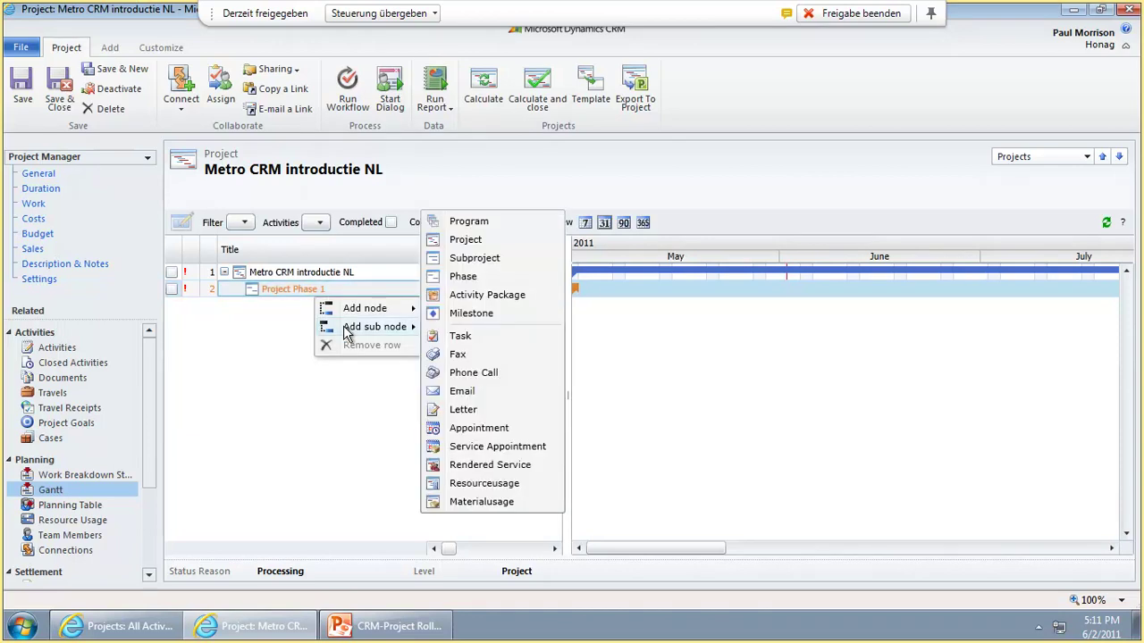
{"action": "left_click", "coordinate": [469, 257]}
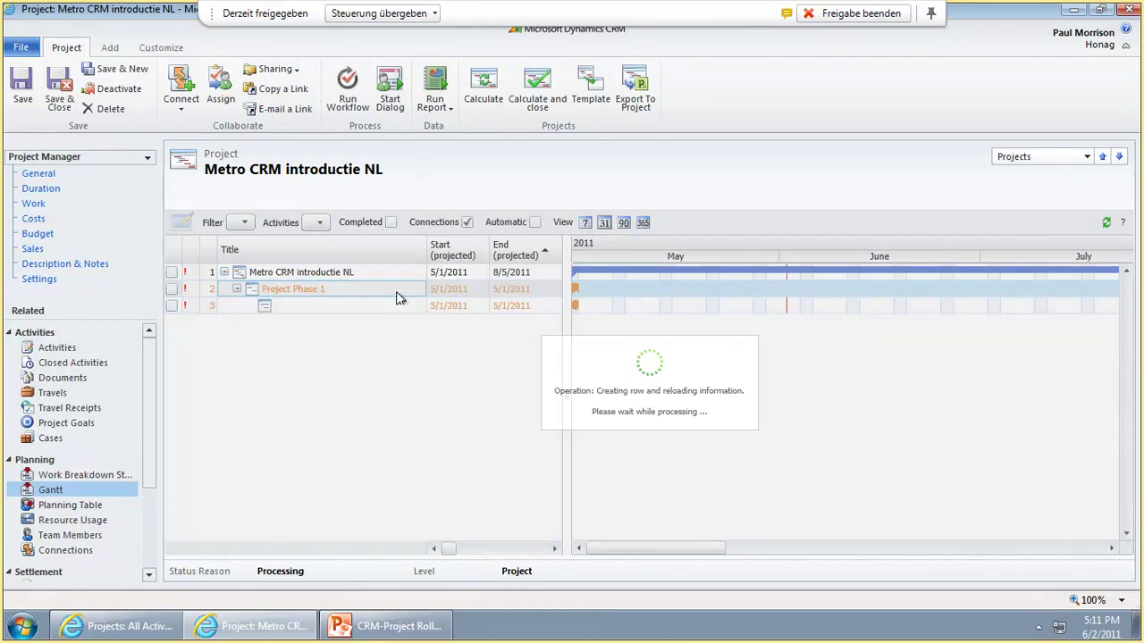
{"action": "left_click", "coordinate": [319, 307]}
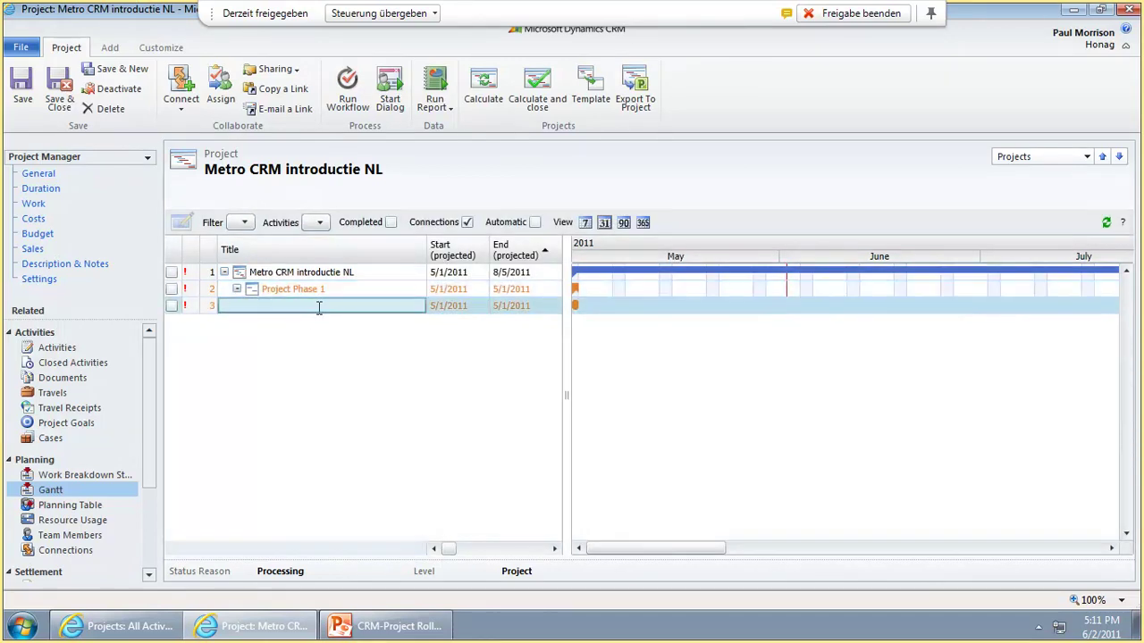
{"action": "type", "text": "Projedt Sub 1"}
{"action": "key", "text": "Return"}
Add another phase at the same level titled 'Project Phase 2'
{"action": "right_click", "coordinate": [304, 296]}
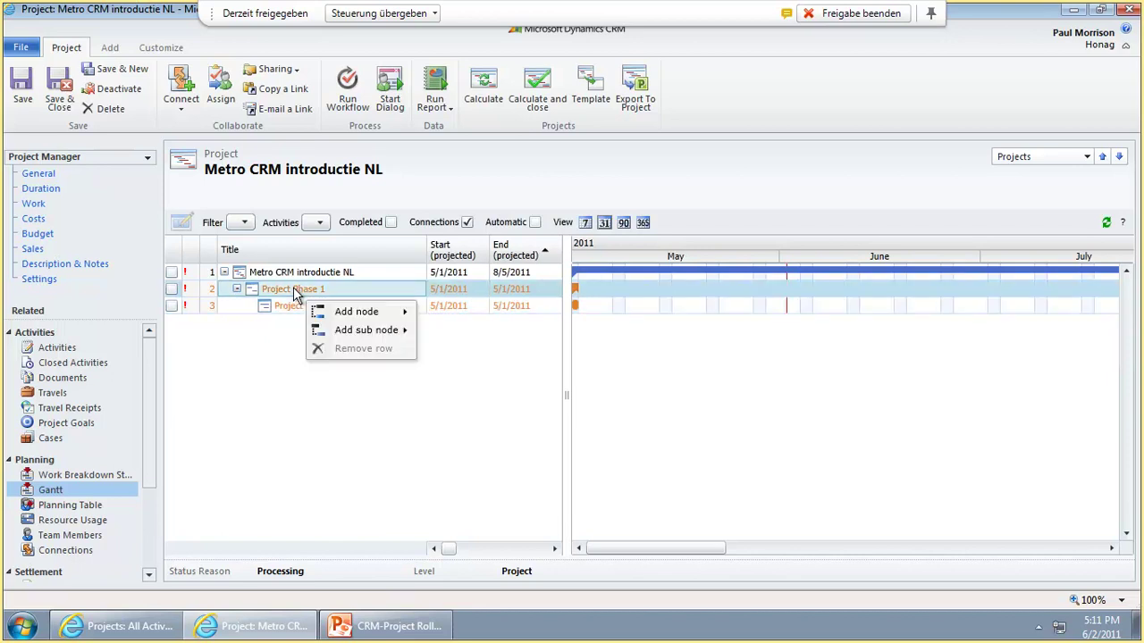
{"action": "mouse_move", "coordinate": [335, 311]}
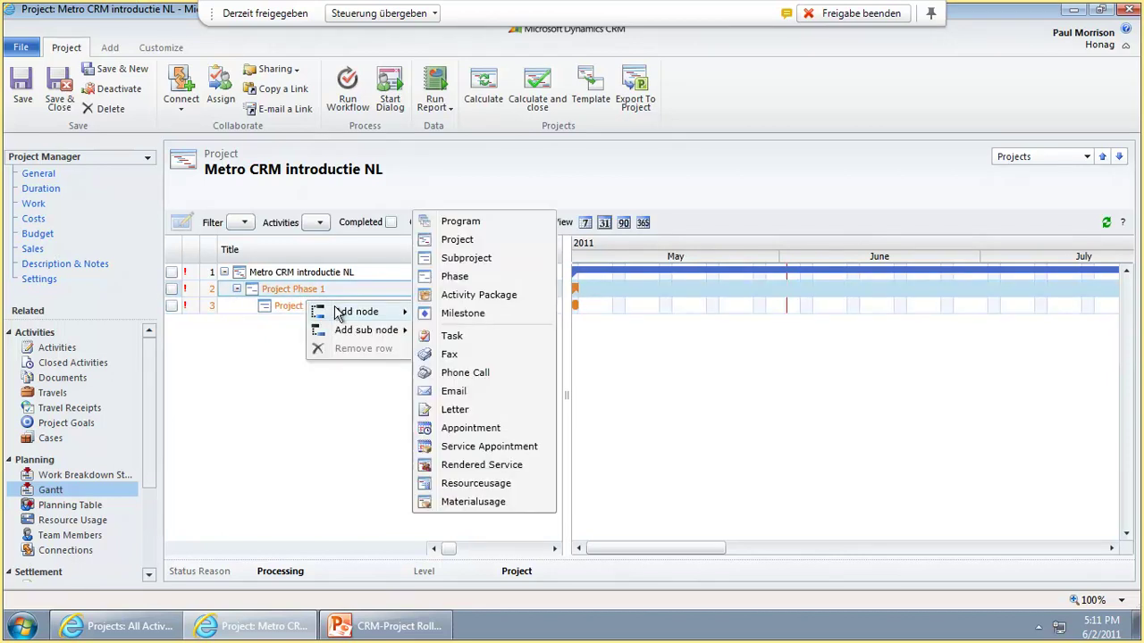
{"action": "left_click", "coordinate": [454, 276]}
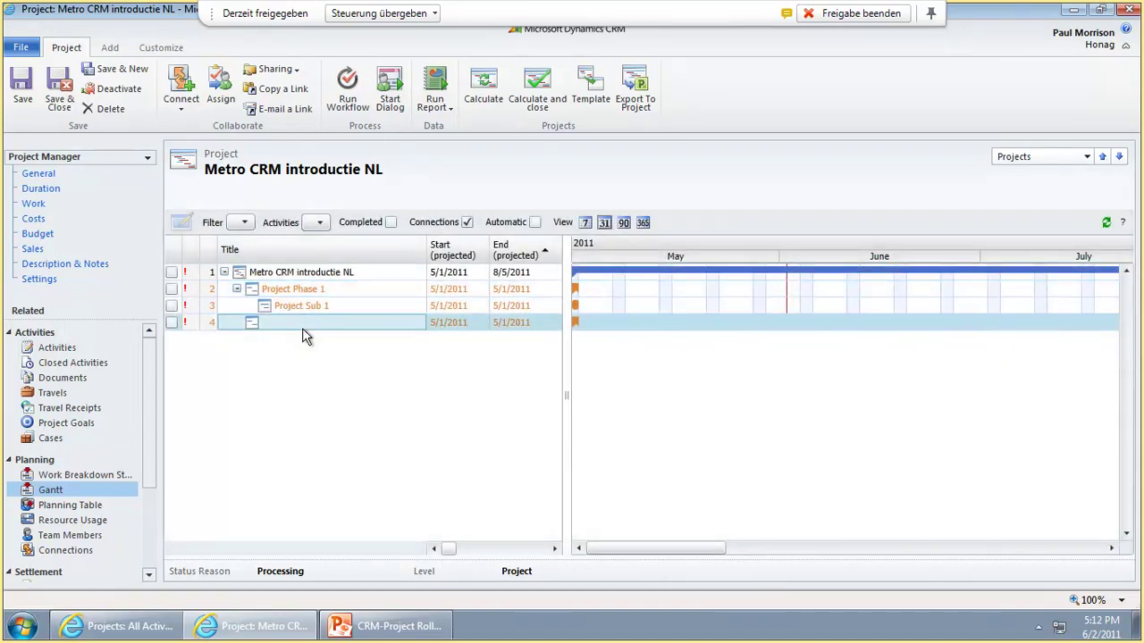
{"action": "left_click", "coordinate": [302, 327]}
{"action": "type", "text": "Projec"}
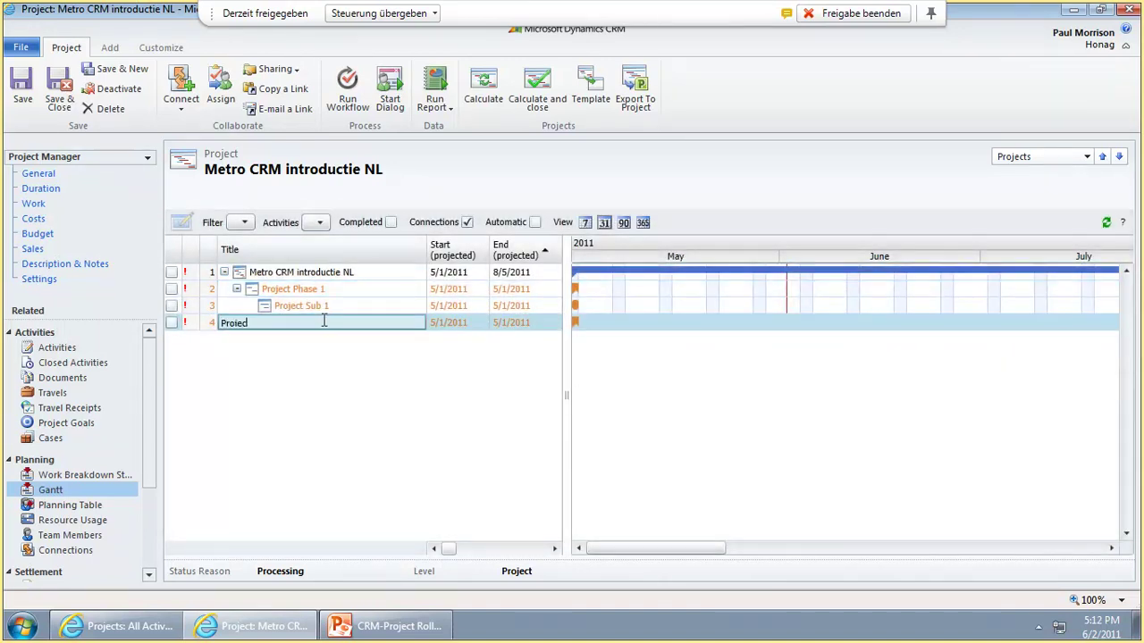
{"action": "type", "text": "t Phase 2"}
{"action": "key", "text": "Return"}
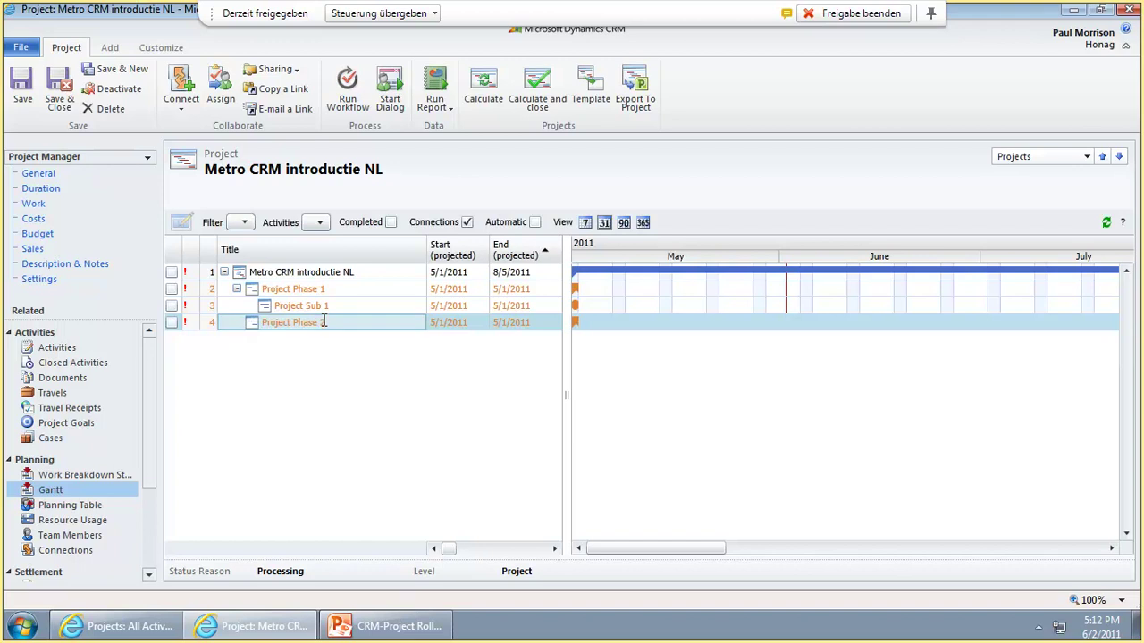
Add a task titled 'Task' directly beneath the Metro CRM introductie NL project node
{"action": "right_click", "coordinate": [266, 276]}
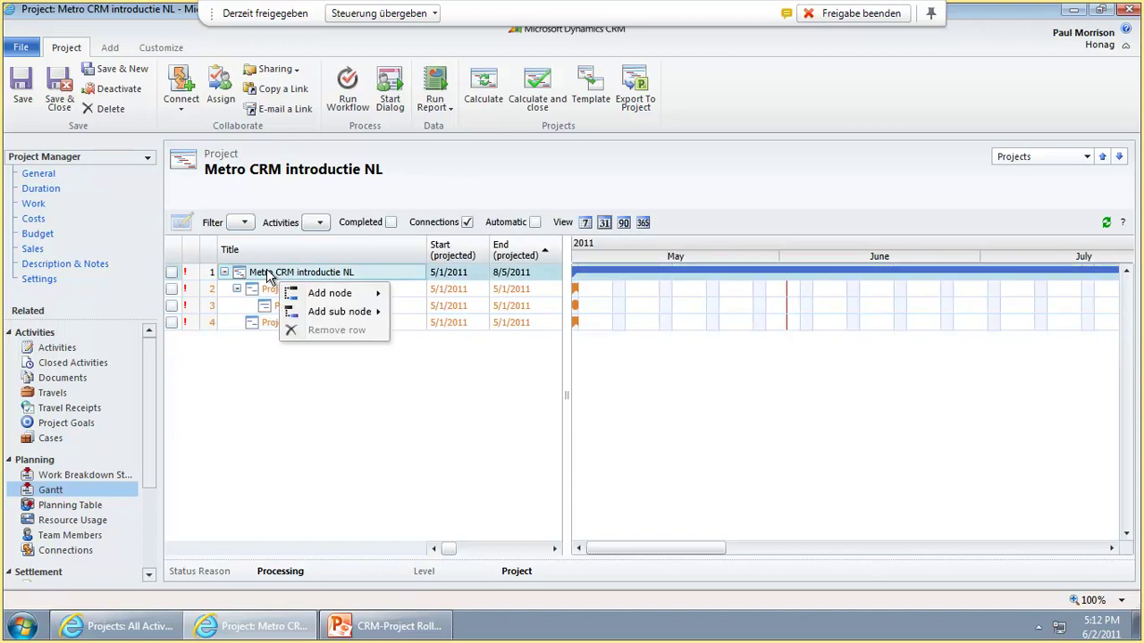
{"action": "mouse_move", "coordinate": [319, 311]}
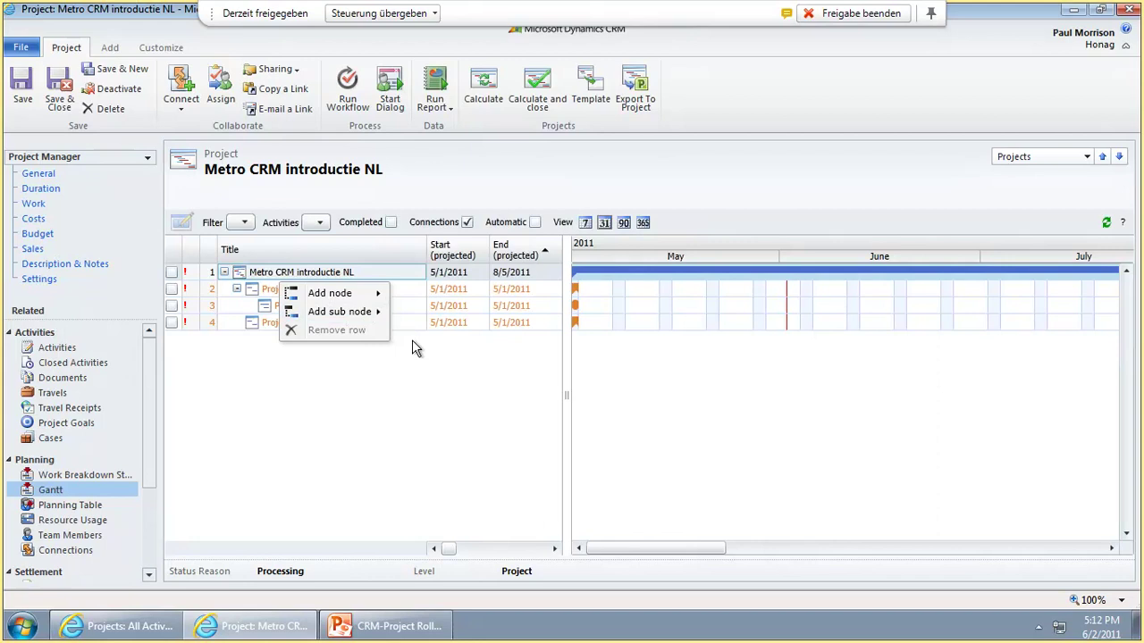
{"action": "left_click", "coordinate": [425, 342]}
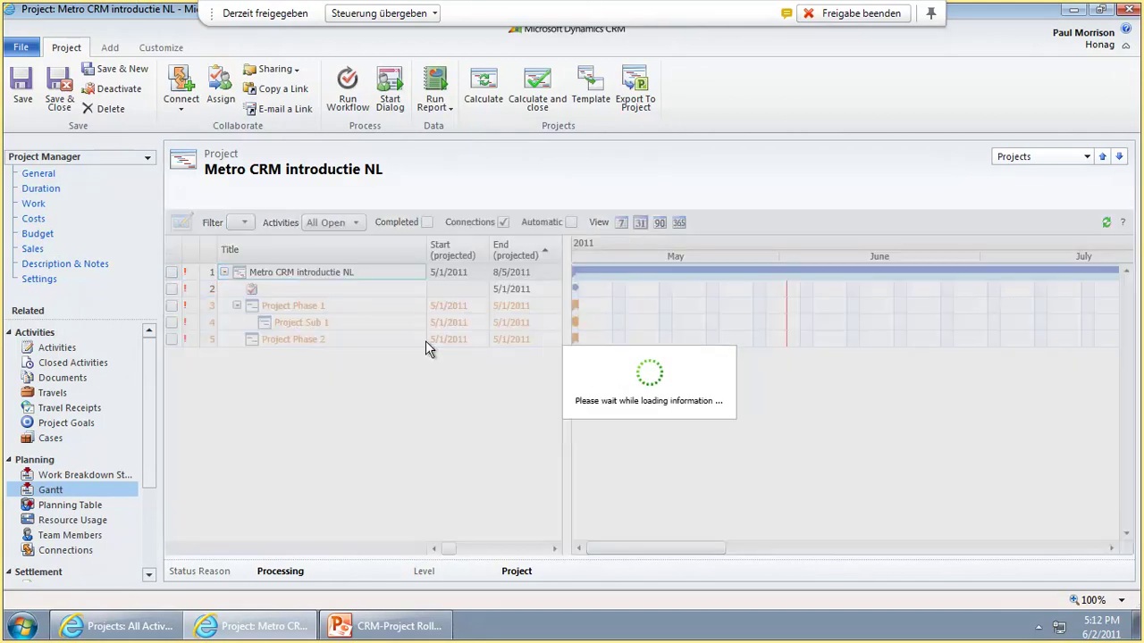
{"action": "left_click", "coordinate": [290, 294]}
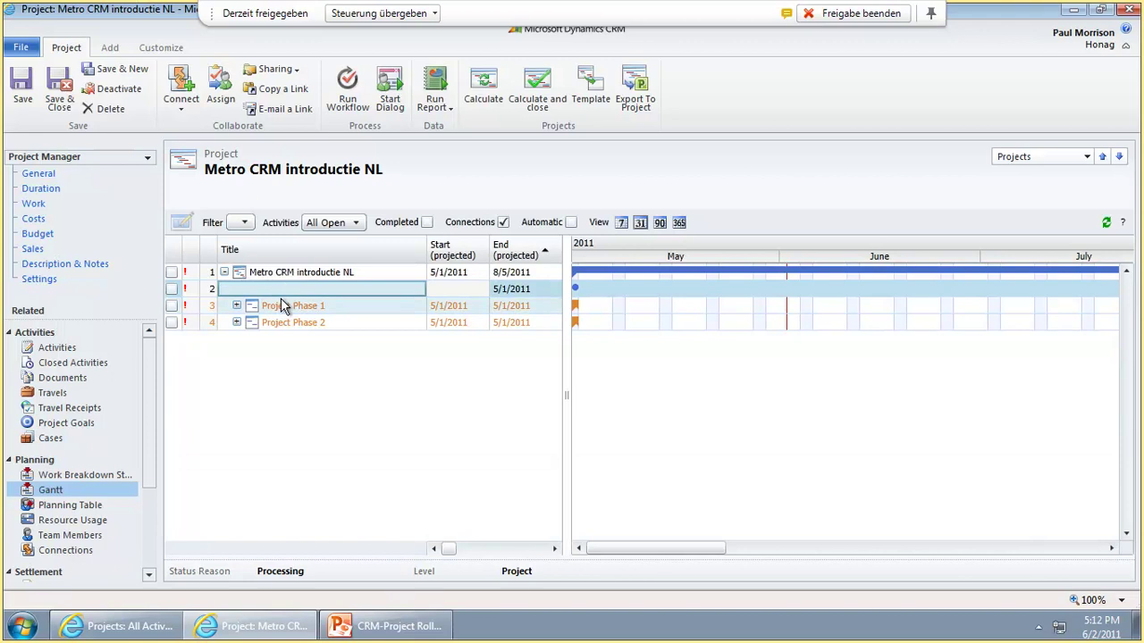
{"action": "type", "text": "Task"}
{"action": "key", "text": "Return"}
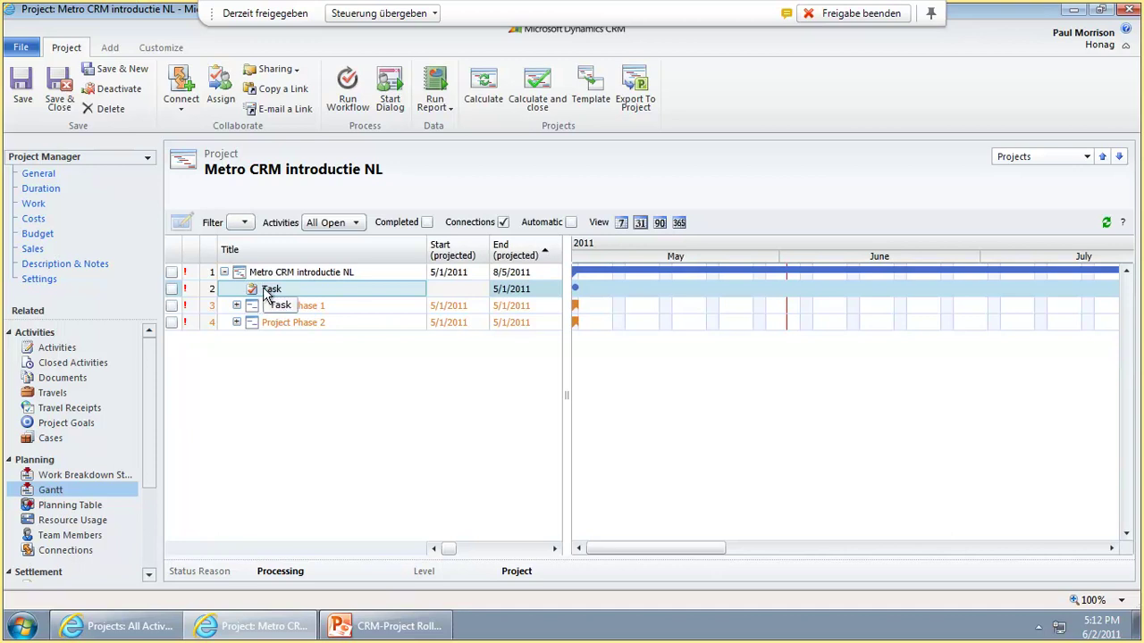
Widen the grid to show Duration and Predecessors, and assign the Task to another owner
{"action": "left_click_drag", "start_coordinate": [565, 364], "coordinate": [824, 355]}
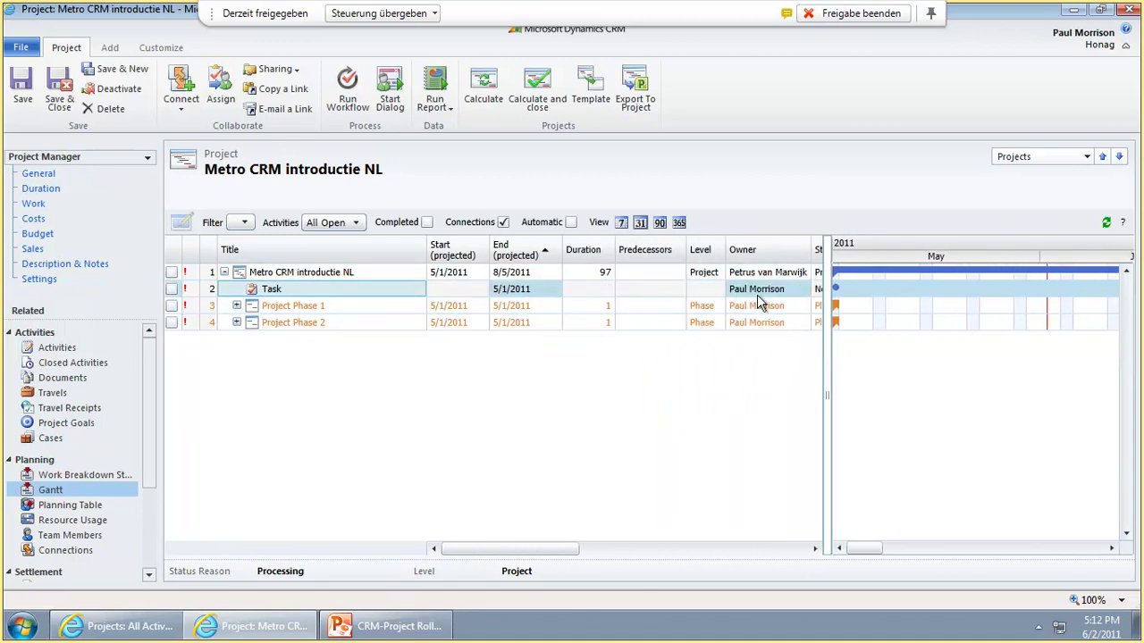
{"action": "left_click", "coordinate": [798, 289]}
{"action": "left_click", "coordinate": [799, 290]}
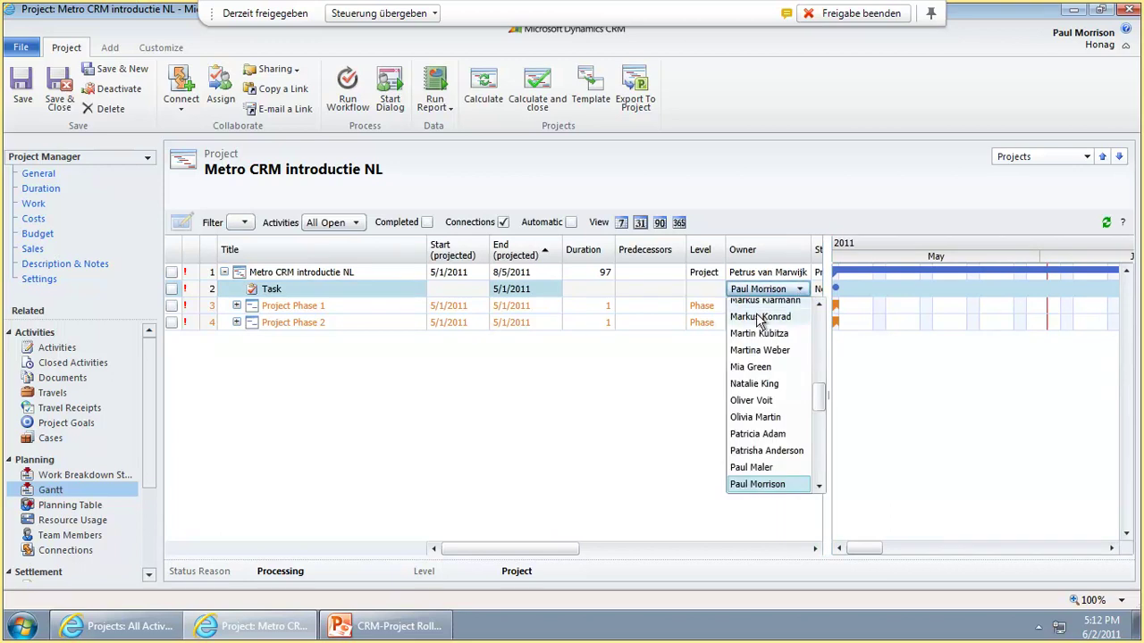
{"action": "left_click", "coordinate": [767, 367]}
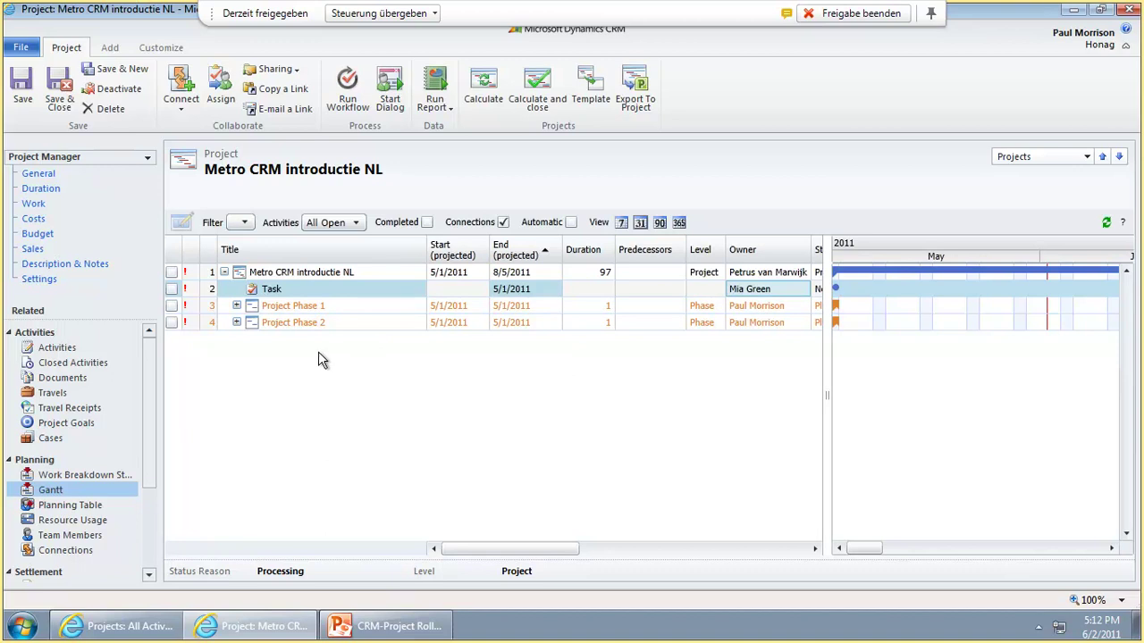
Expand Project Phase 1 and drag Project Phase 2 into it as a child row
{"action": "left_click", "coordinate": [237, 307]}
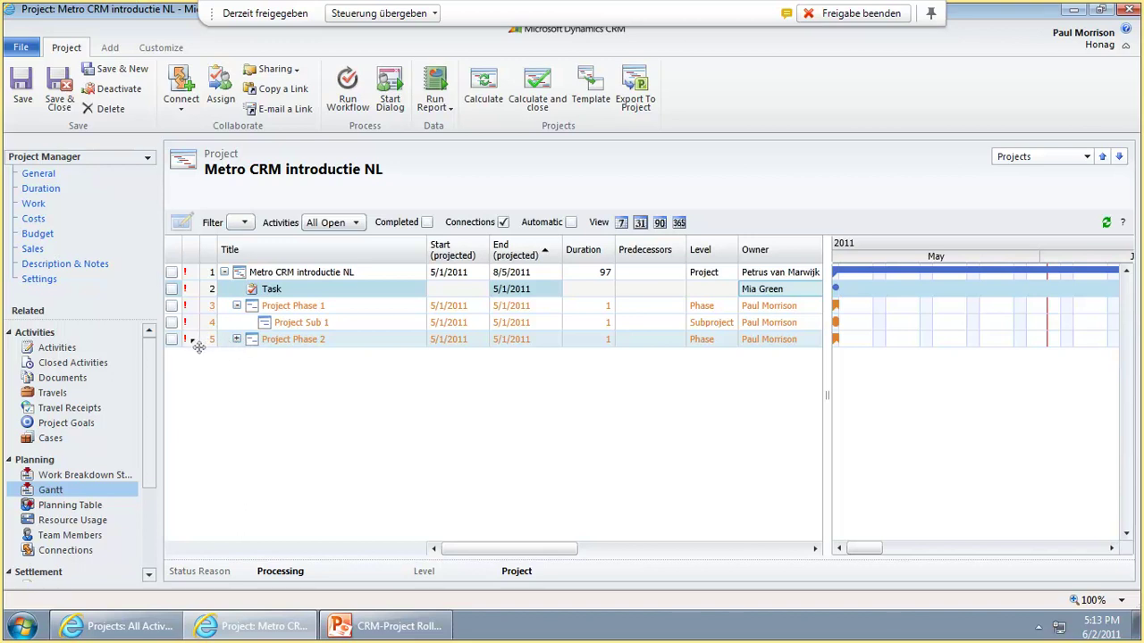
{"action": "left_click", "coordinate": [199, 344]}
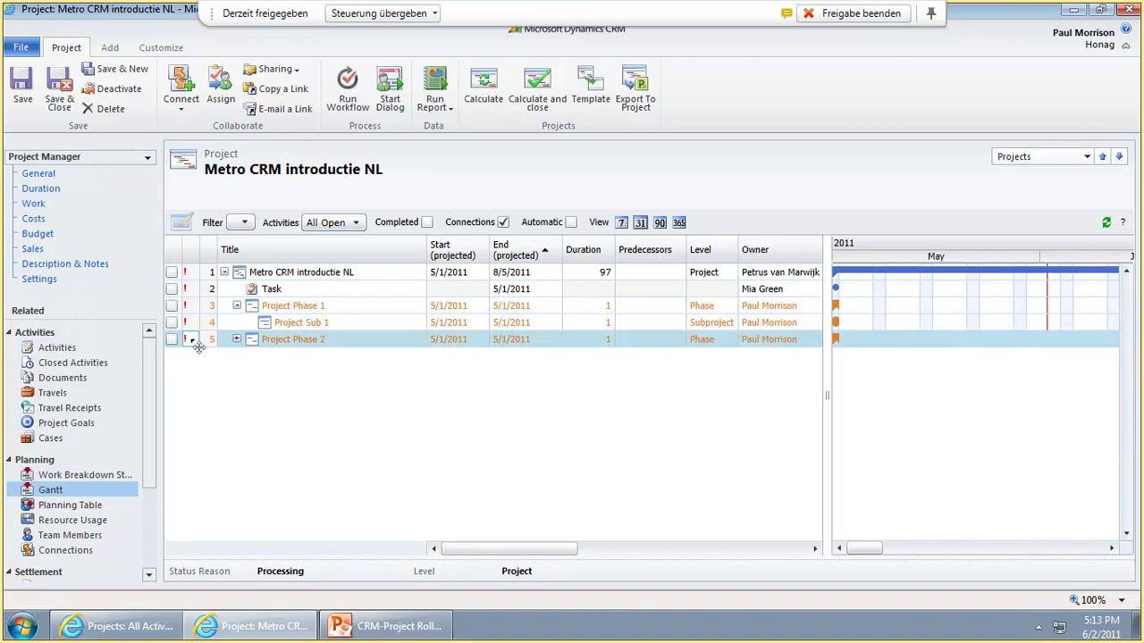
{"action": "left_click_drag", "start_coordinate": [198, 344], "coordinate": [201, 311]}
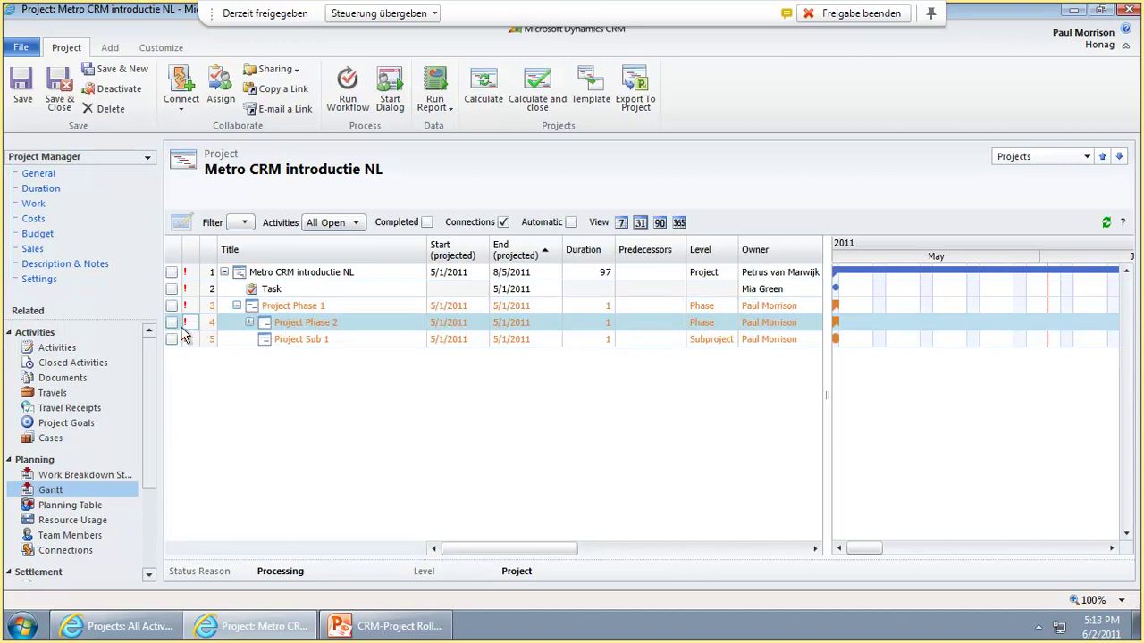
Drag Project Phase 2 back to the top level as the last row
{"action": "left_click_drag", "start_coordinate": [201, 330], "coordinate": [204, 286]}
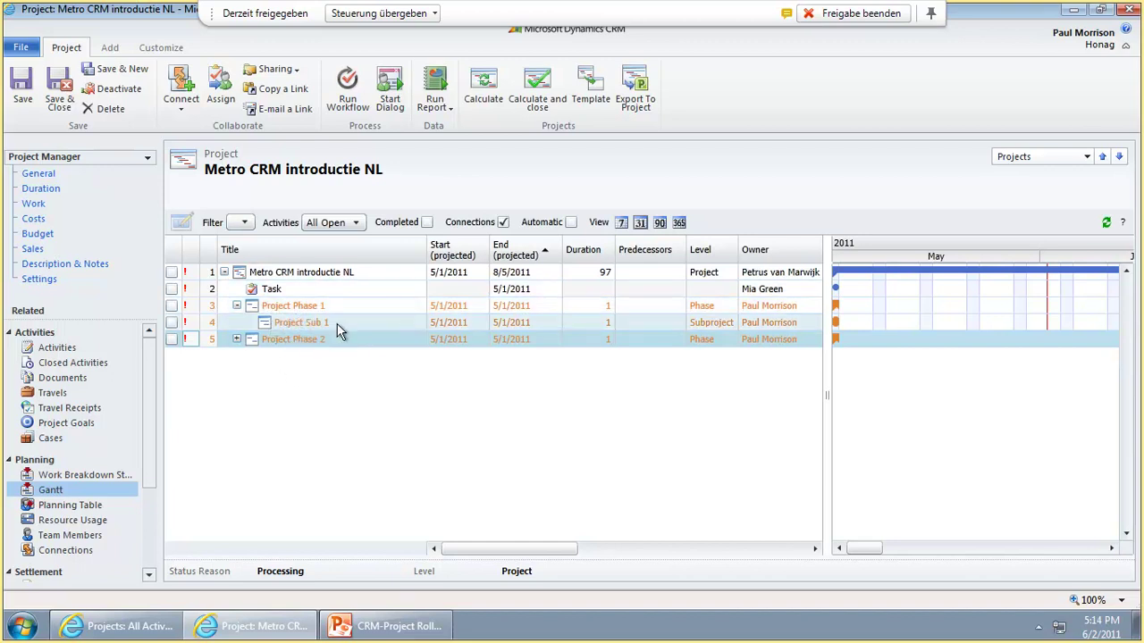
Close Project Sub 1, Project Phase 2 and Project Phase 1 together as completed
{"action": "left_click", "coordinate": [172, 323]}
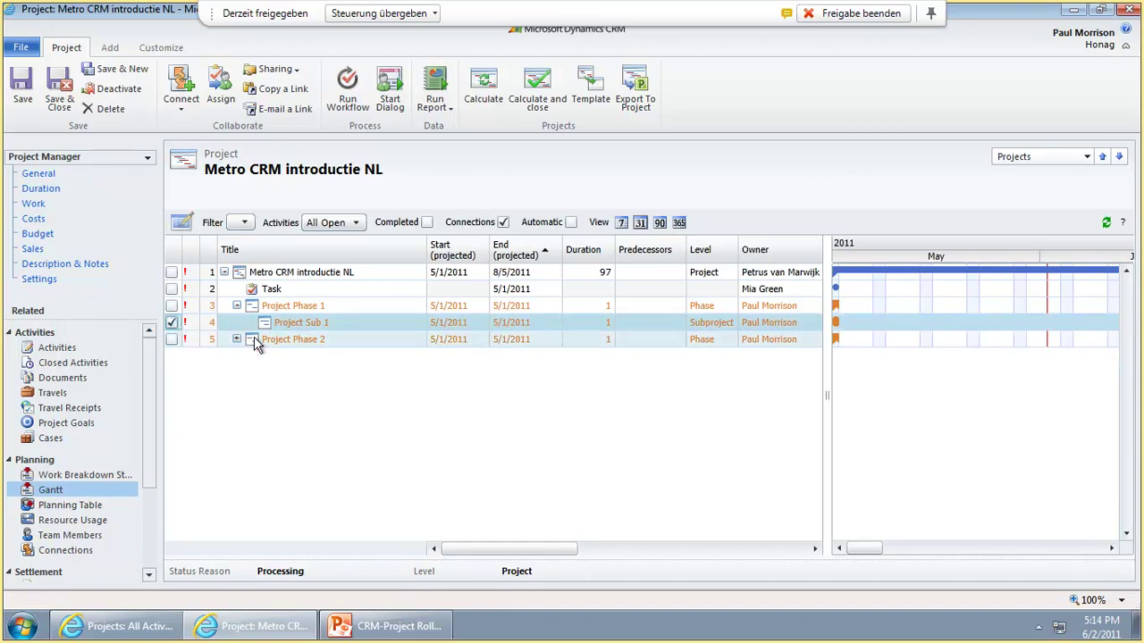
{"action": "left_click", "coordinate": [172, 340]}
{"action": "left_click", "coordinate": [171, 305]}
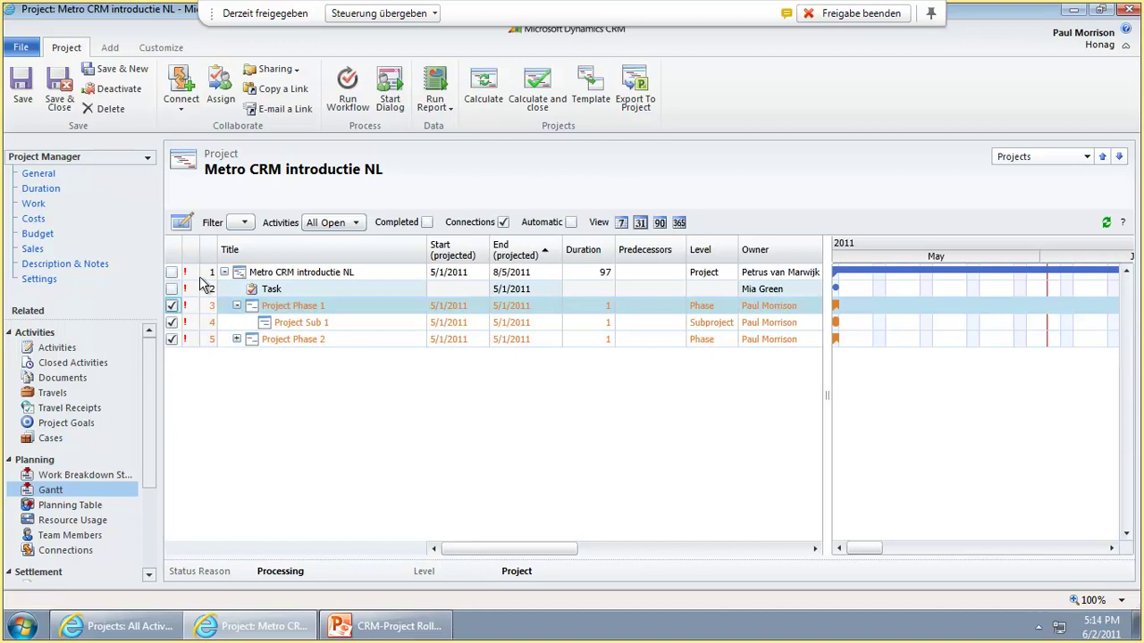
{"action": "left_click", "coordinate": [182, 228]}
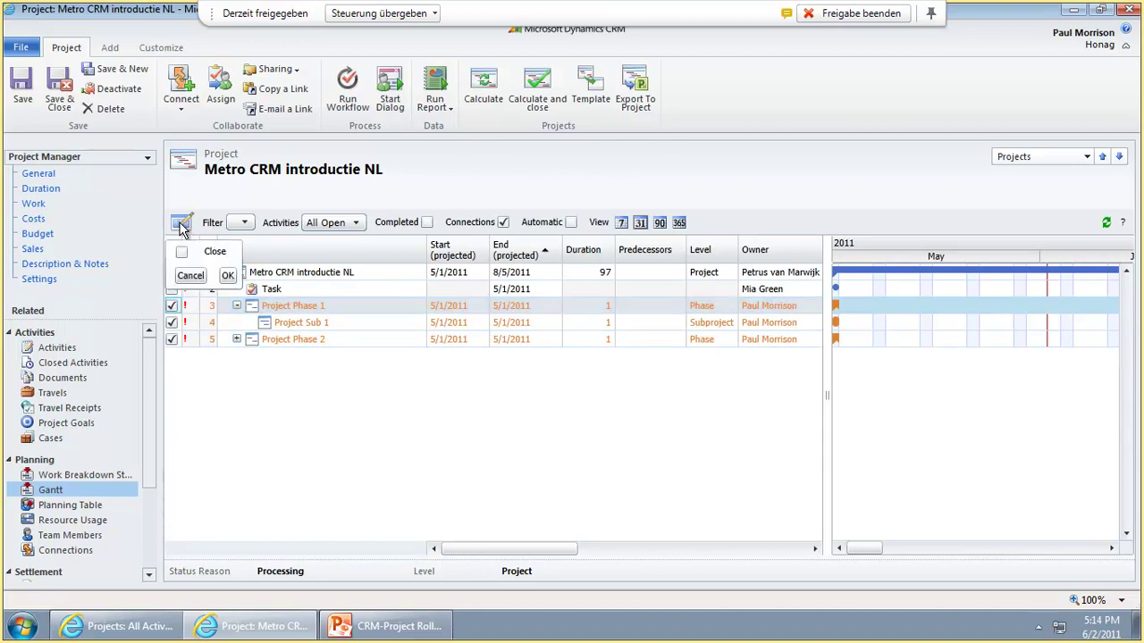
{"action": "left_click", "coordinate": [183, 252]}
{"action": "left_click", "coordinate": [227, 277]}
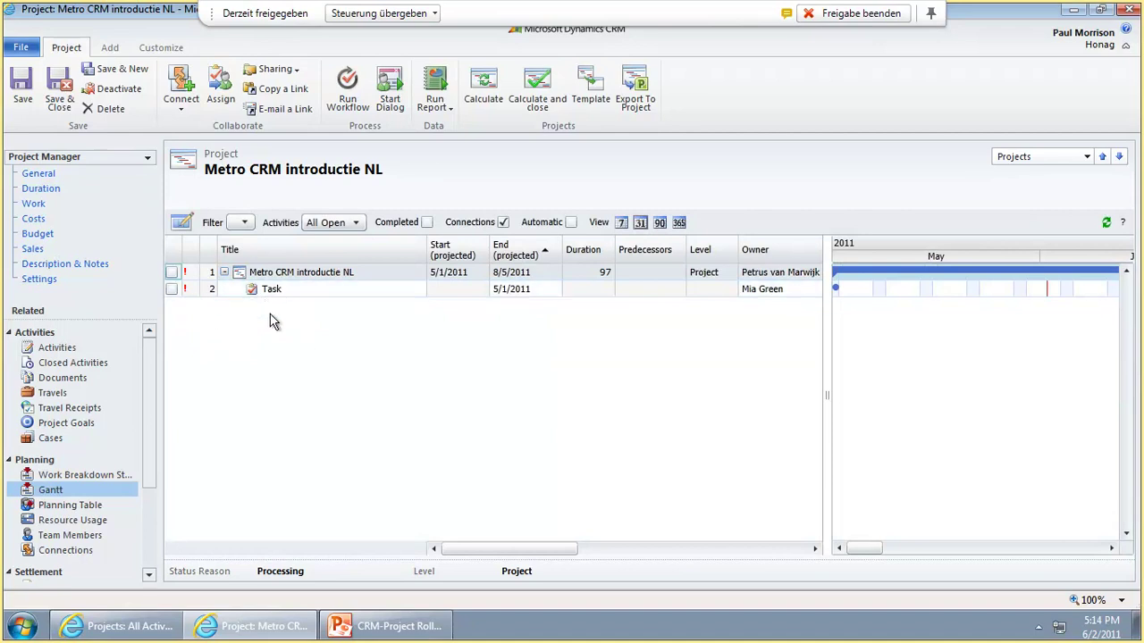
Show completed nodes in the Gantt and expand Project Phase 1 to reveal its subproject
{"action": "left_click", "coordinate": [427, 222]}
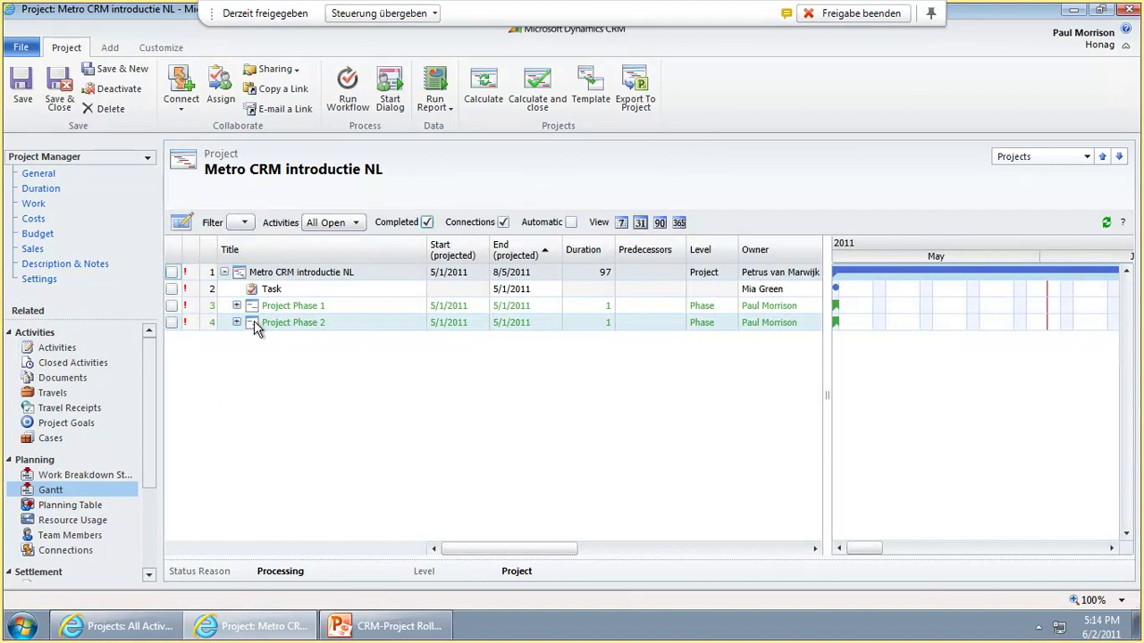
{"action": "left_click", "coordinate": [236, 306]}
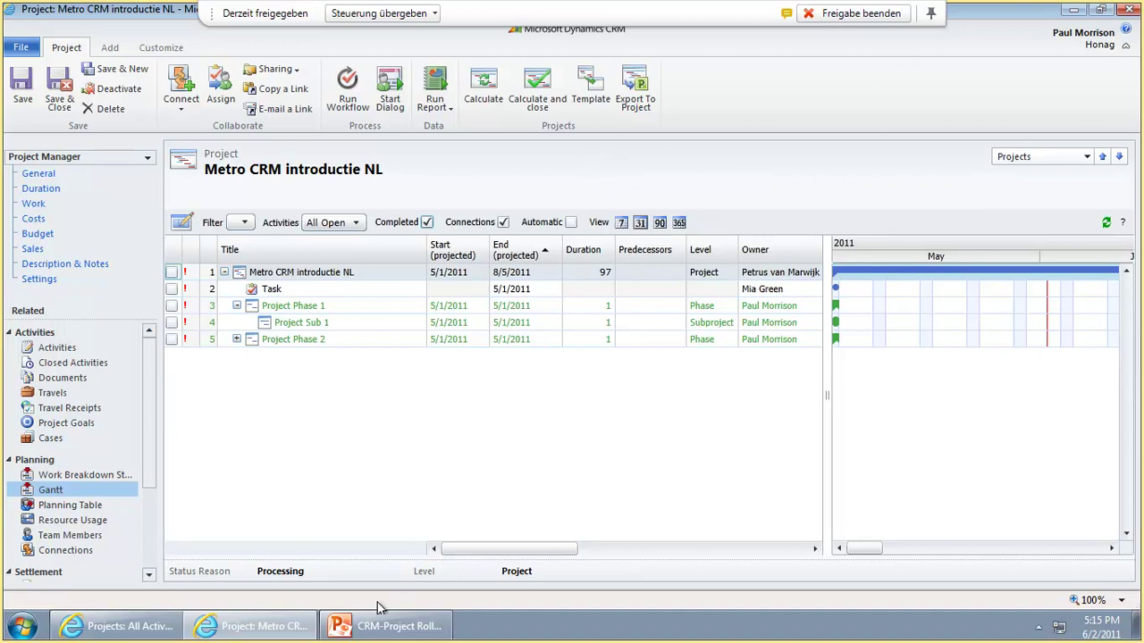
{"action": "mouse_move", "coordinate": [373, 628]}
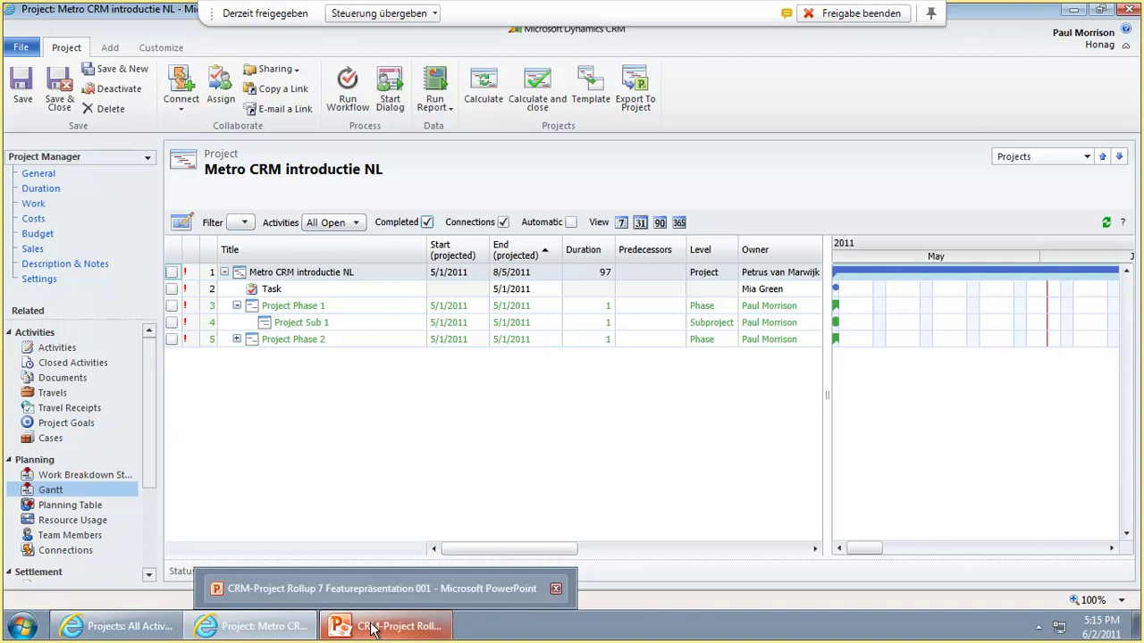
View the 'Gantt – Predecessor / Successor' slide in PowerPoint, then return to the Metro CRM Gantt
{"action": "left_click", "coordinate": [373, 628]}
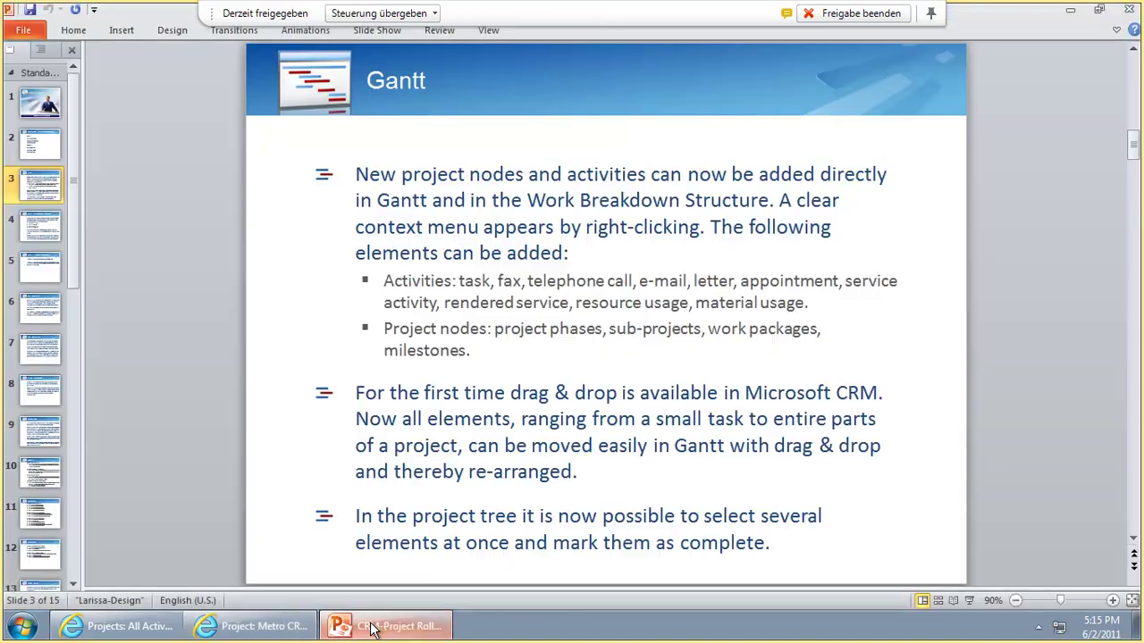
{"action": "left_click", "coordinate": [59, 229]}
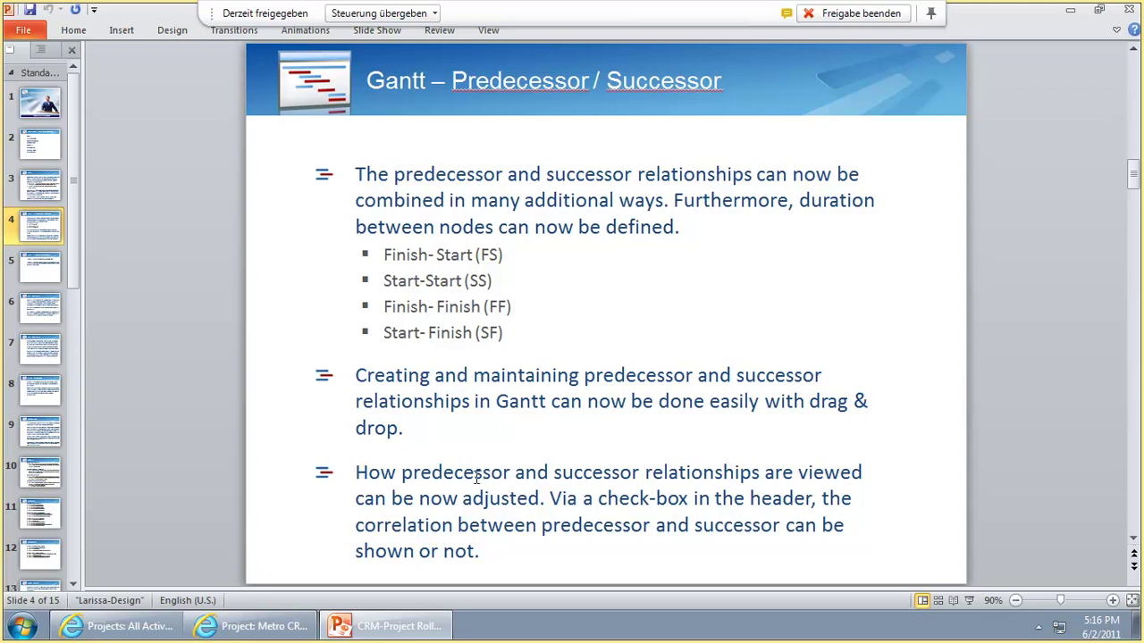
{"action": "left_click", "coordinate": [288, 625]}
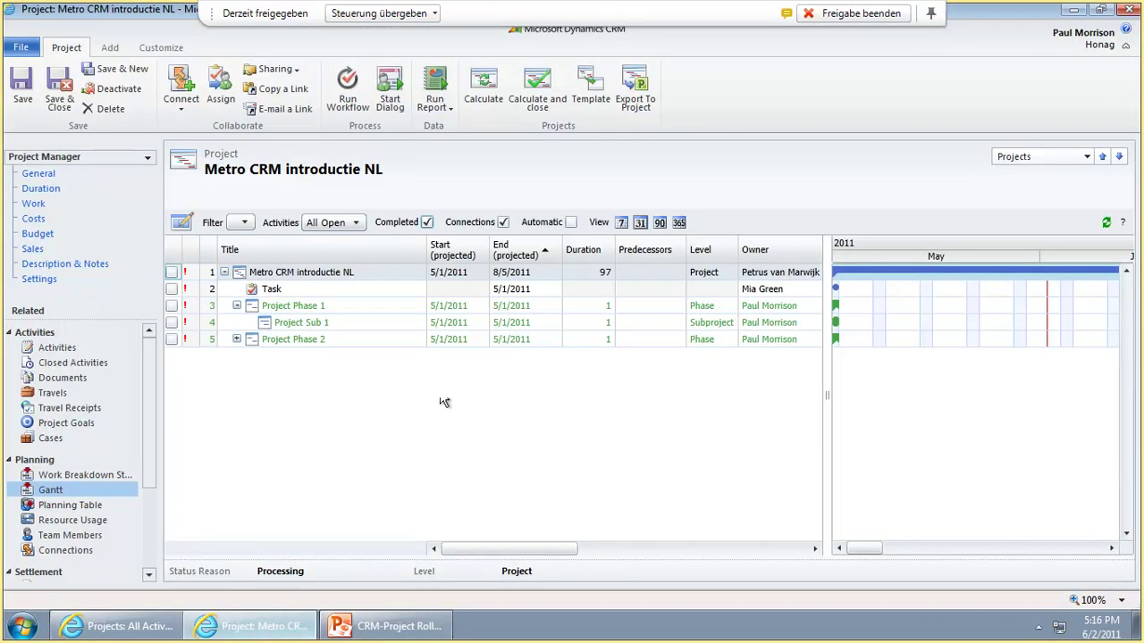
Close Metro CRM and open the iOne CRM Implementation New York project's Gantt chart, maximized
{"action": "left_click", "coordinate": [1128, 9]}
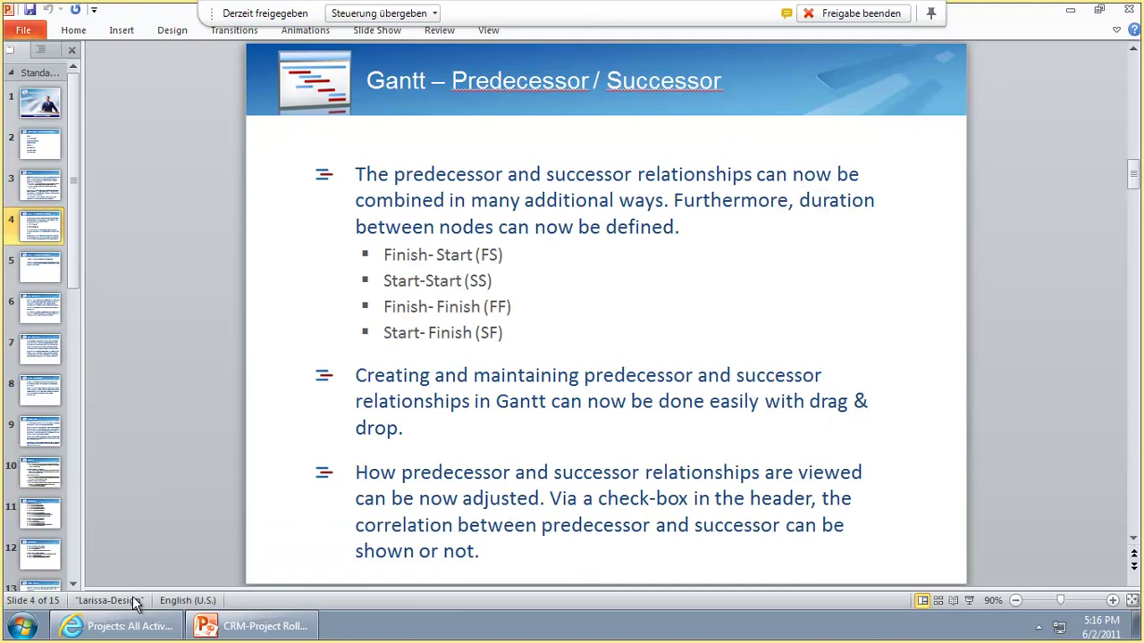
{"action": "left_click", "coordinate": [125, 626]}
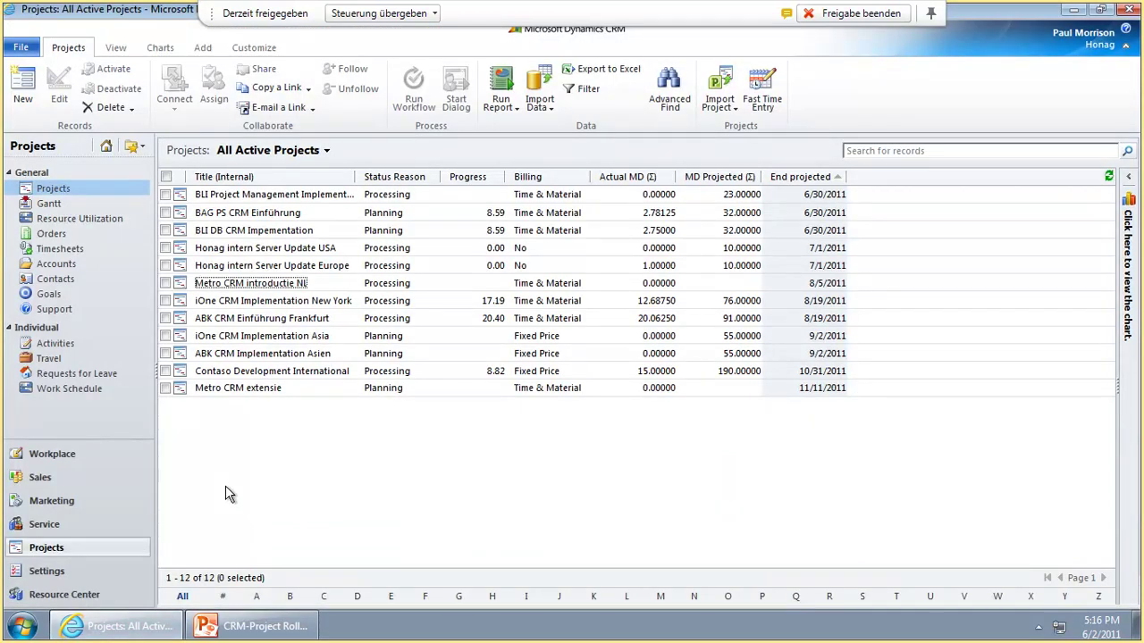
{"action": "left_click", "coordinate": [268, 304]}
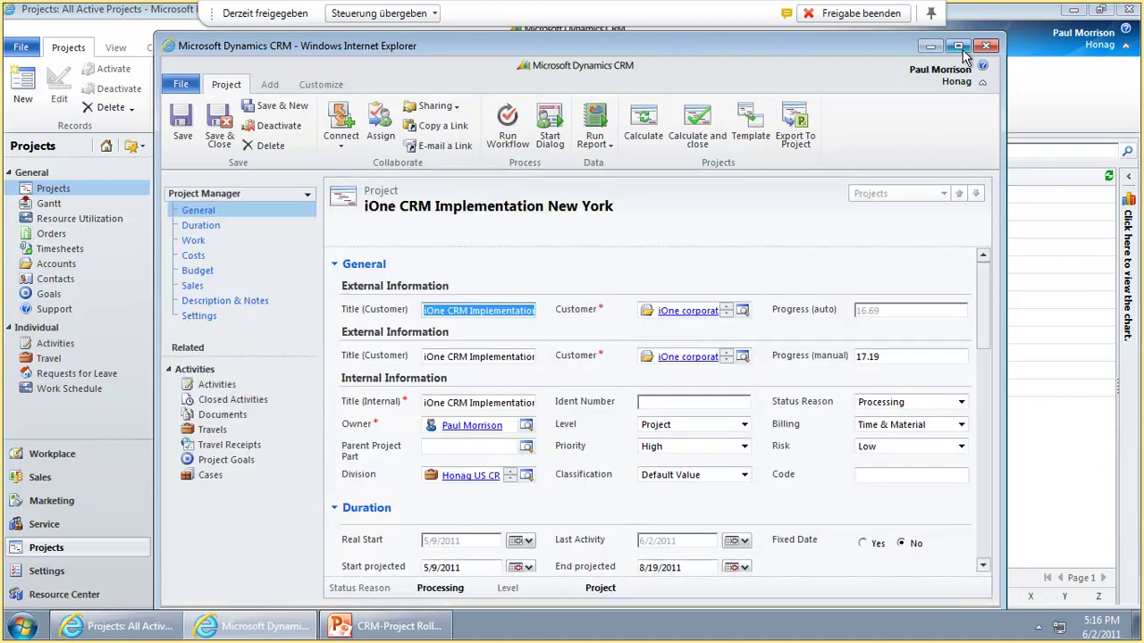
{"action": "left_click", "coordinate": [957, 46]}
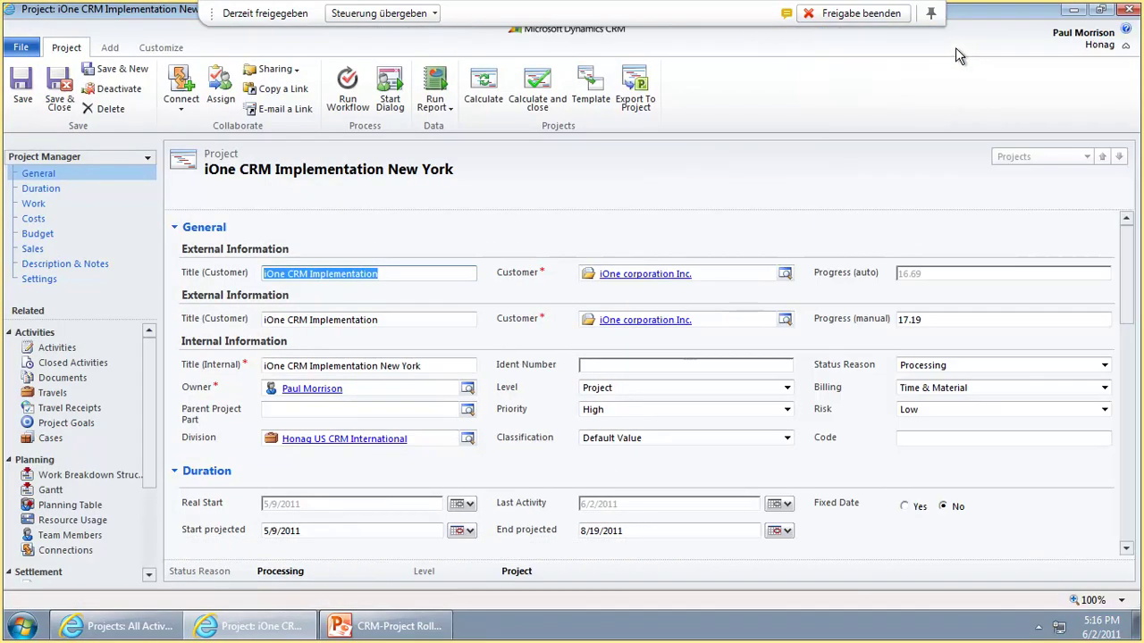
{"action": "left_click", "coordinate": [53, 490]}
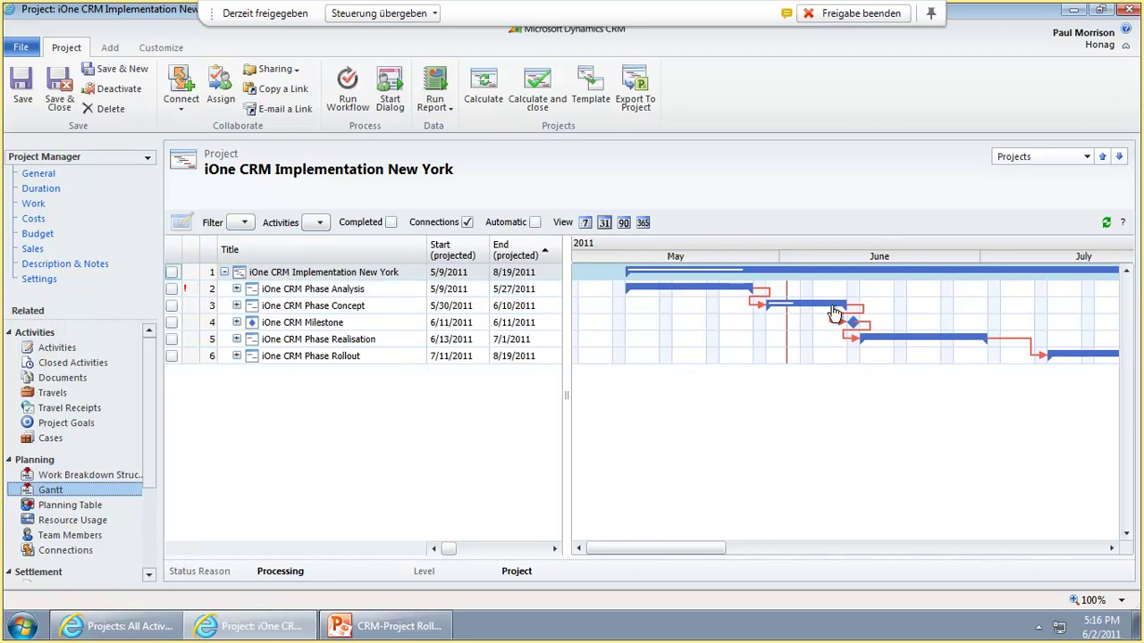
{"action": "left_click", "coordinate": [236, 340]}
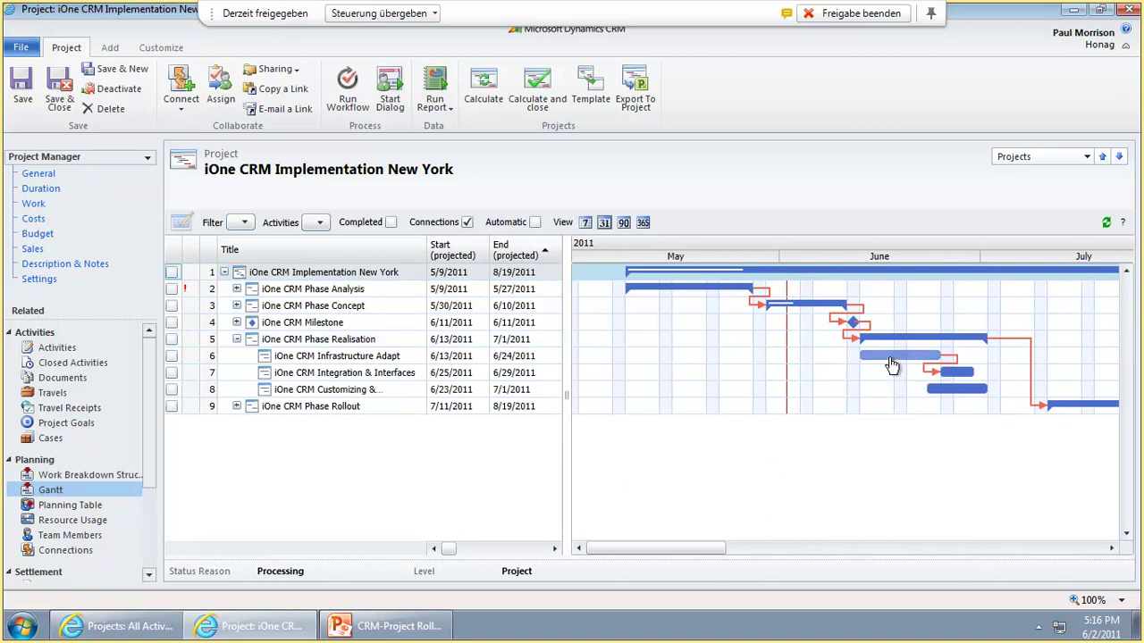
{"action": "mouse_move", "coordinate": [895, 360]}
{"action": "mouse_move", "coordinate": [955, 396]}
{"action": "left_click", "coordinate": [467, 222]}
{"action": "left_click", "coordinate": [468, 222]}
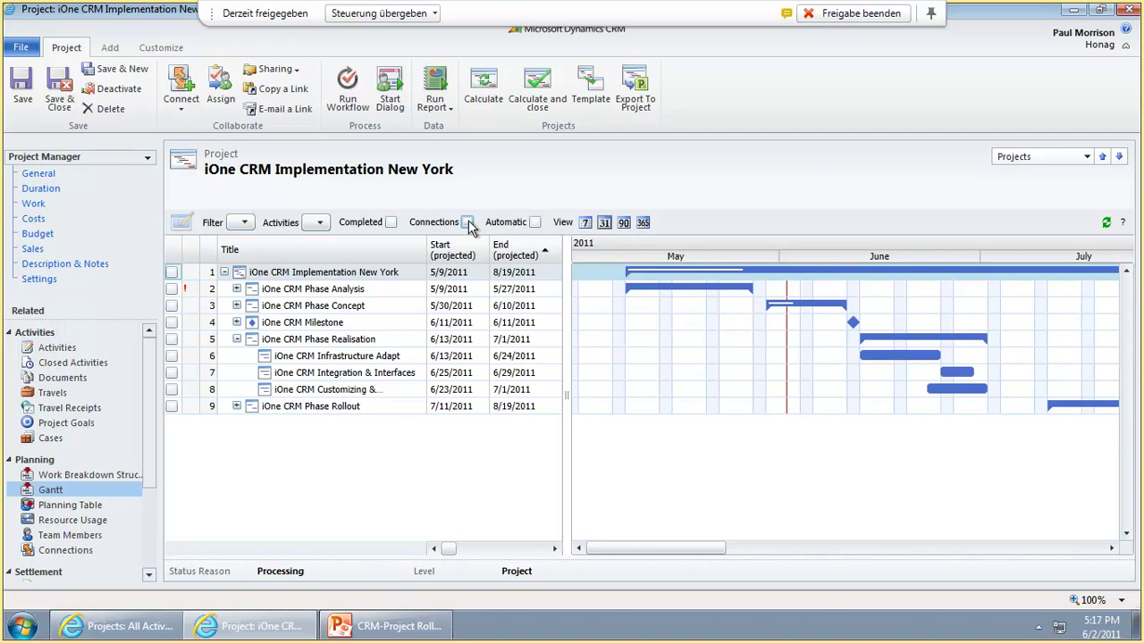
{"action": "left_click", "coordinate": [468, 223]}
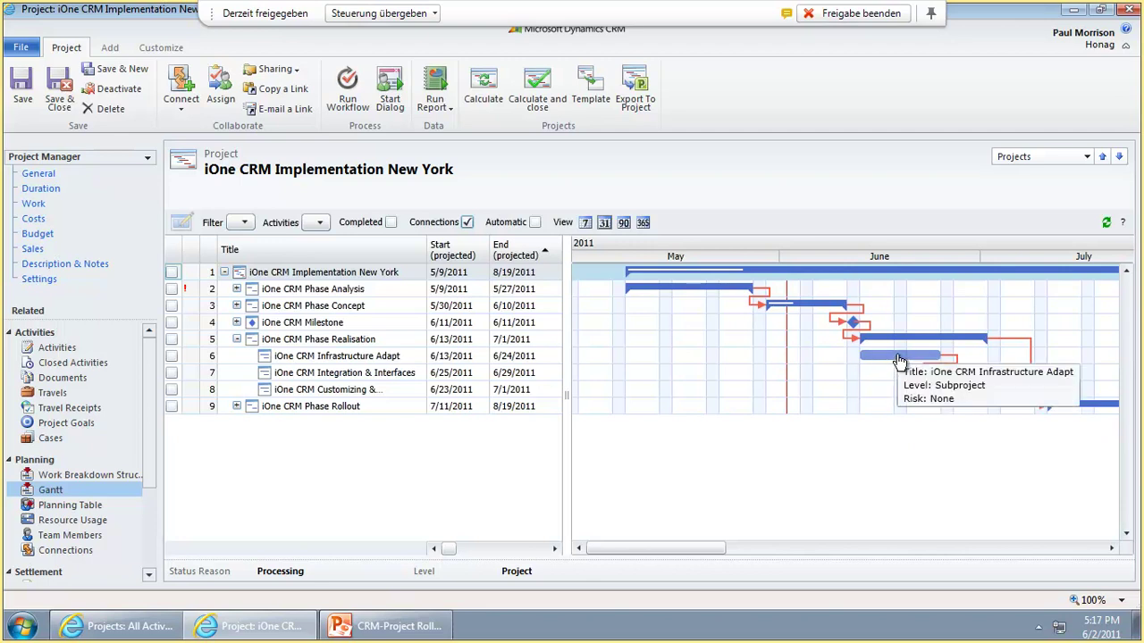
Link Infrastructure Adapt to Customizing & Development as a Start-Start (SS) dependency, leaving no time lag
{"action": "left_click_drag", "start_coordinate": [900, 360], "coordinate": [954, 390]}
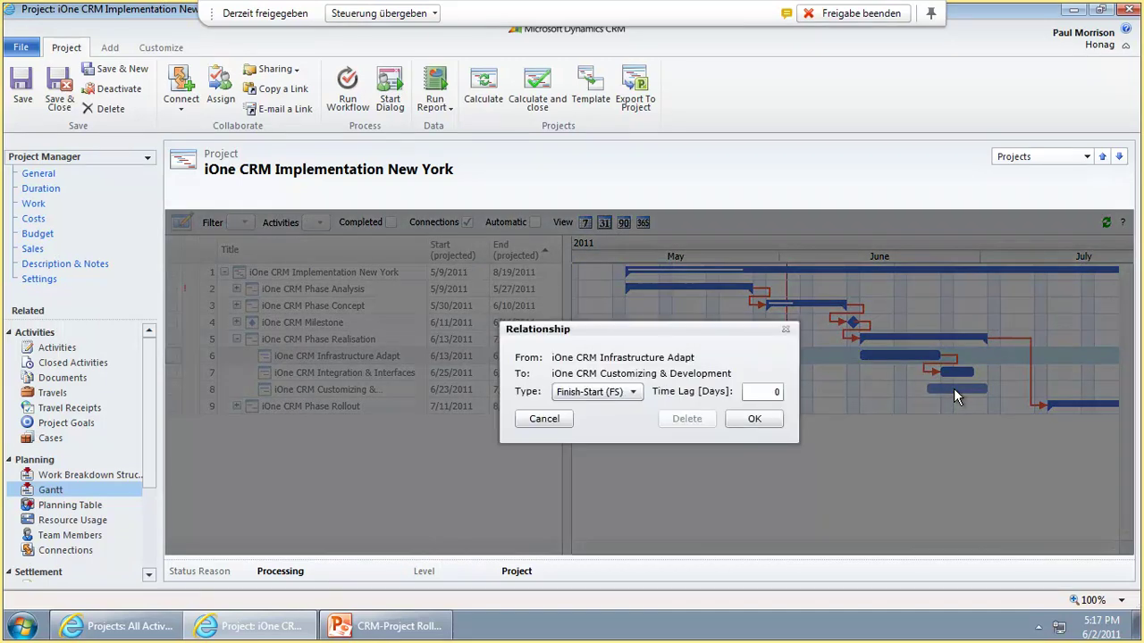
{"action": "left_click", "coordinate": [632, 394]}
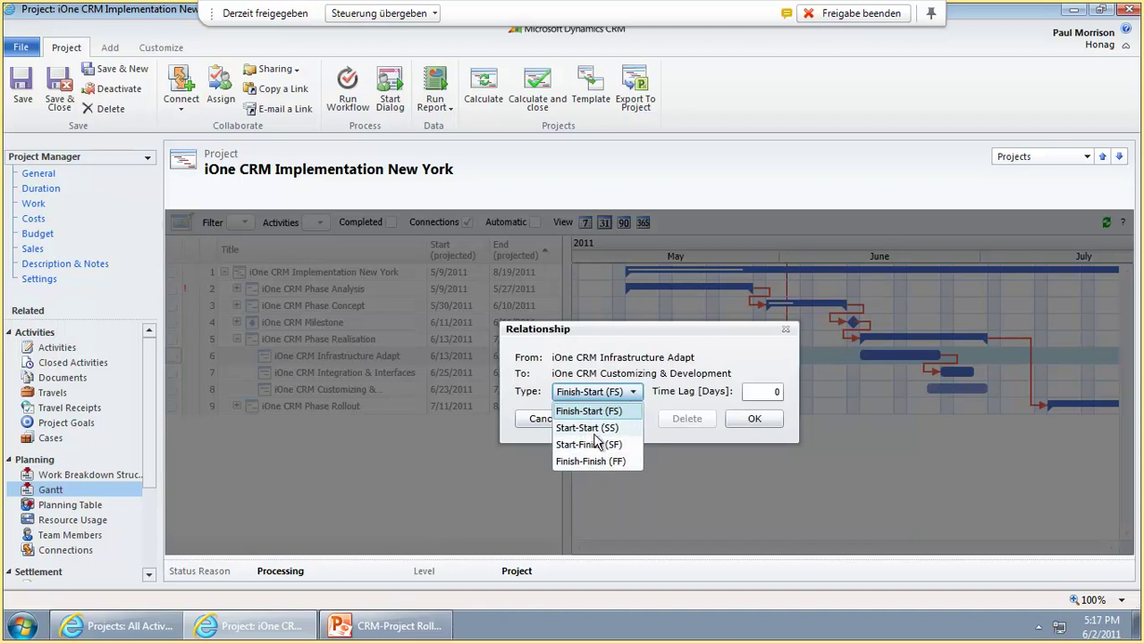
{"action": "left_click", "coordinate": [597, 428]}
{"action": "left_click", "coordinate": [756, 394]}
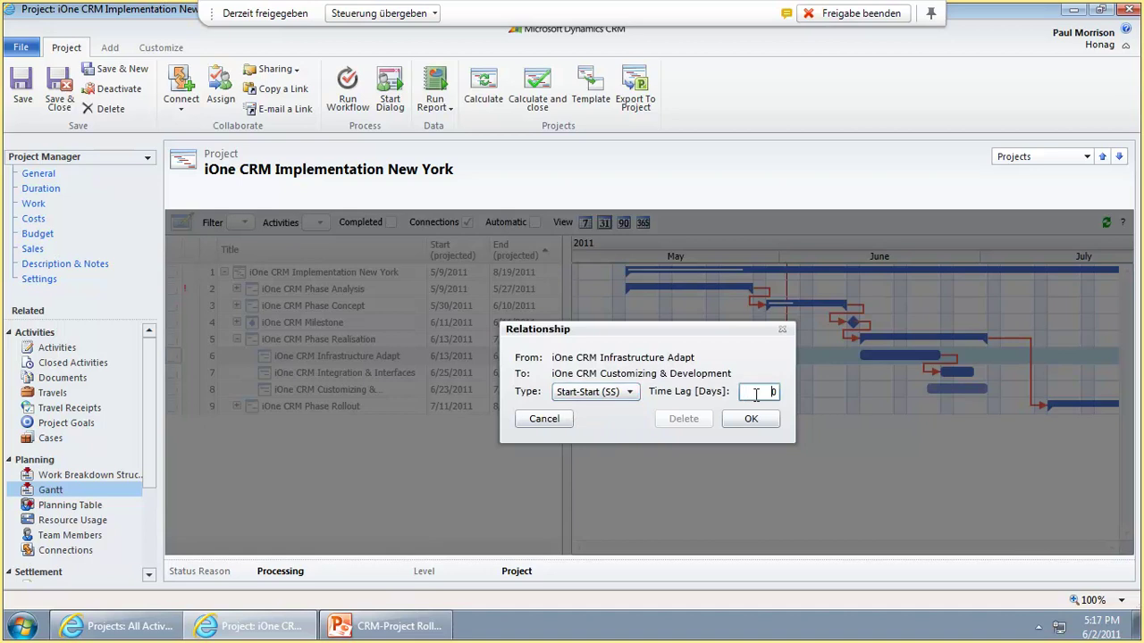
{"action": "left_click_drag", "start_coordinate": [756, 394], "coordinate": [774, 393]}
{"action": "left_click", "coordinate": [758, 418]}
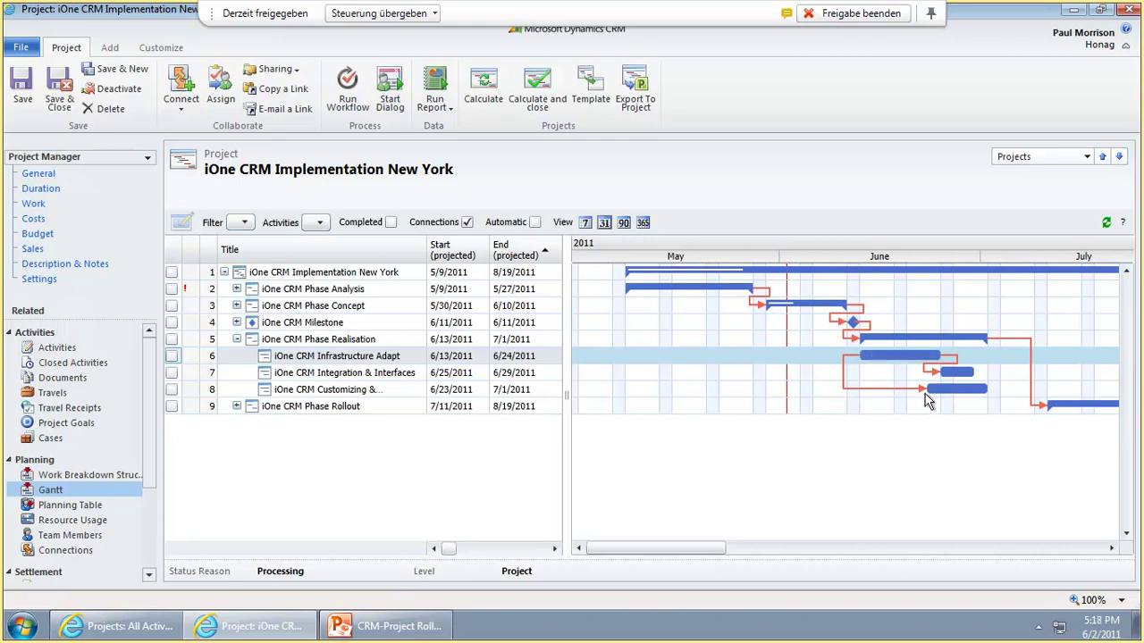
{"action": "left_click", "coordinate": [535, 222]}
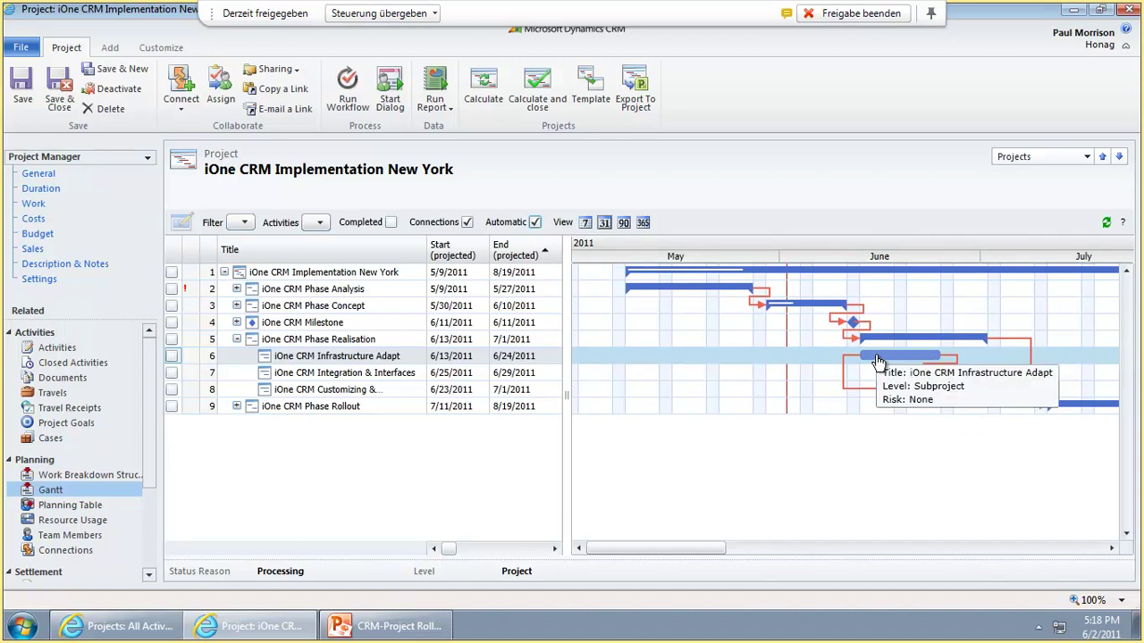
{"action": "left_click_drag", "start_coordinate": [876, 362], "coordinate": [898, 359]}
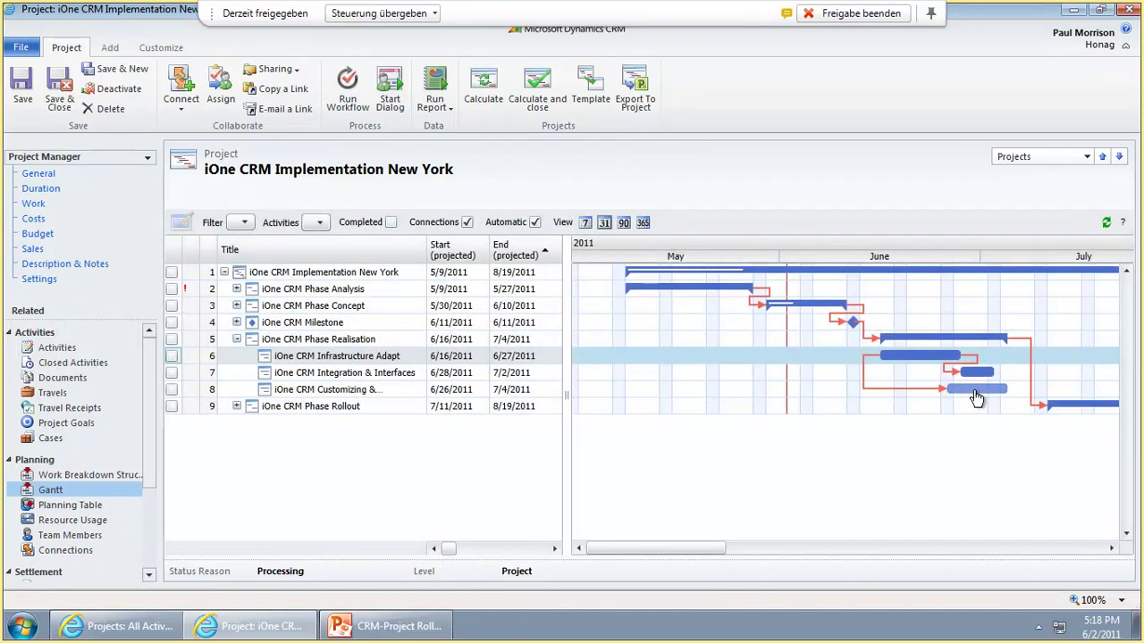
{"action": "left_click_drag", "start_coordinate": [908, 360], "coordinate": [932, 356]}
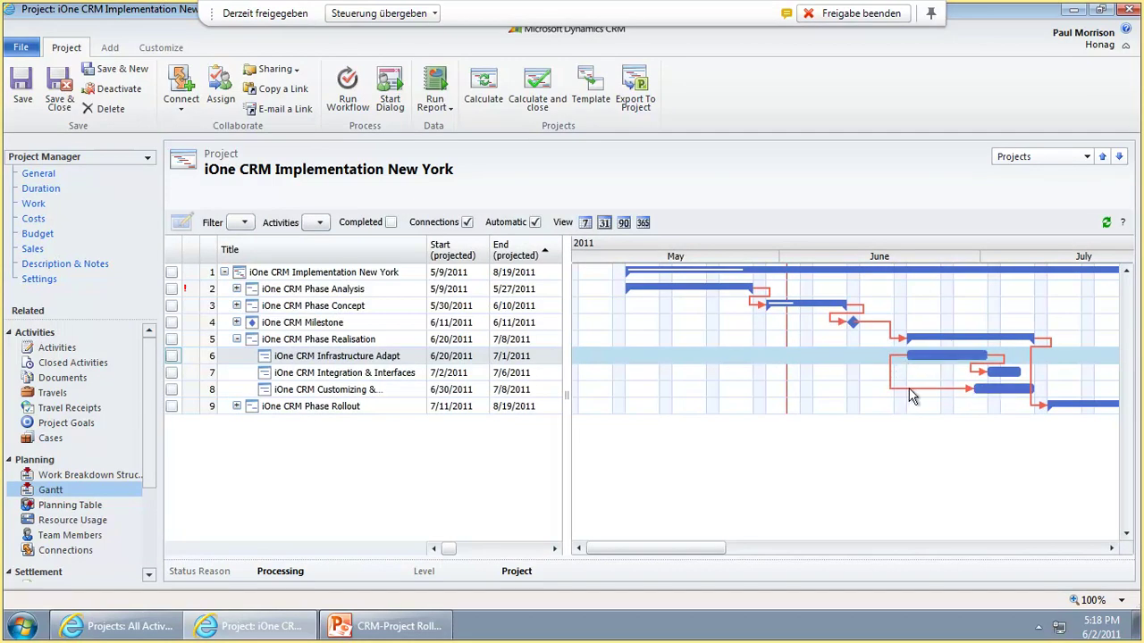
{"action": "mouse_move", "coordinate": [972, 393]}
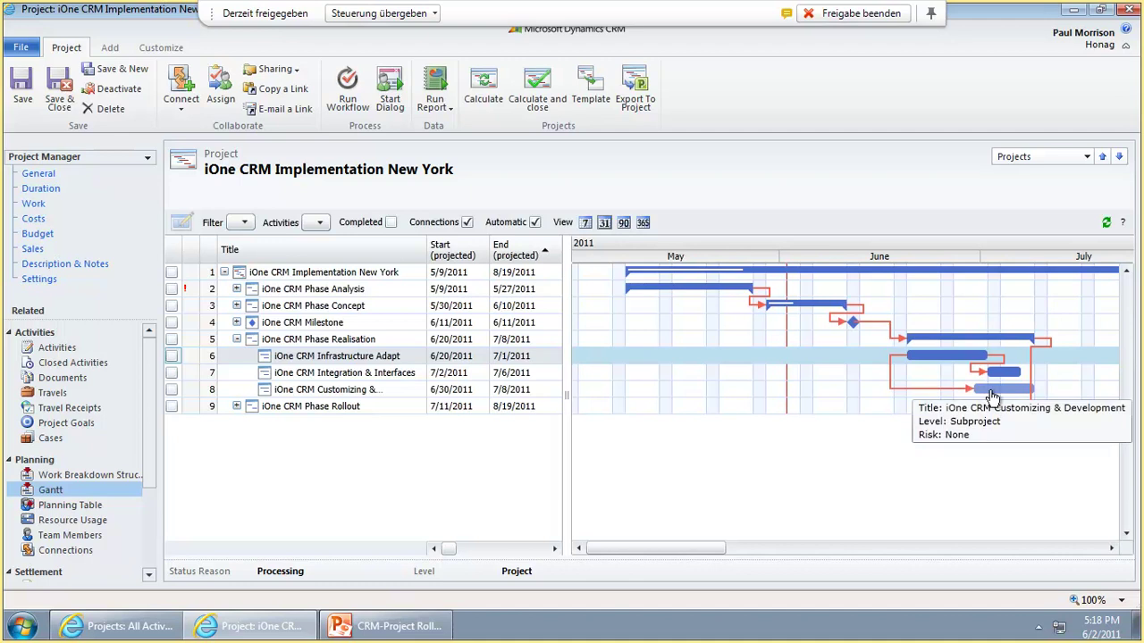
{"action": "left_click_drag", "start_coordinate": [956, 357], "coordinate": [909, 357]}
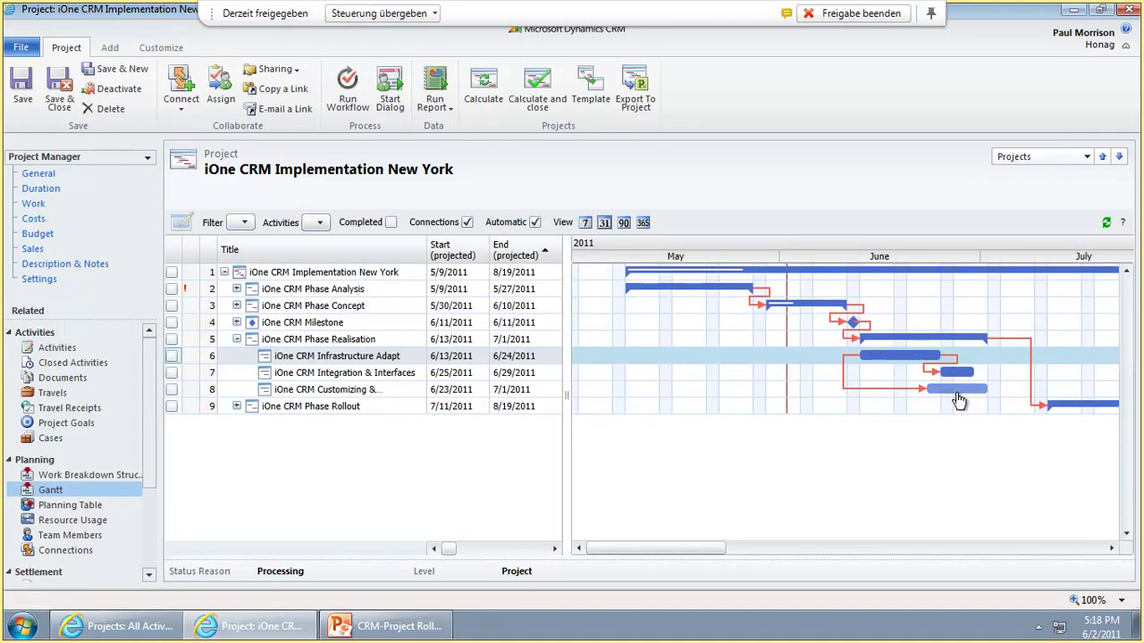
{"action": "left_click", "coordinate": [535, 224]}
Delete the Start-Start link between Infrastructure Adapt and Customizing & Development
{"action": "left_click", "coordinate": [845, 380]}
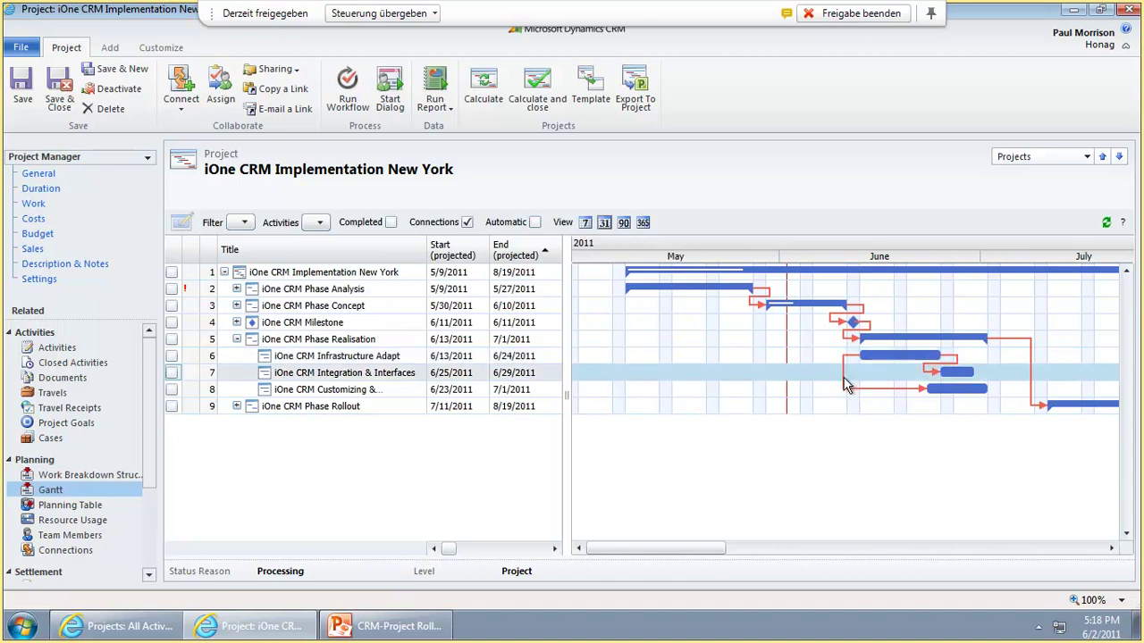
{"action": "double_click", "coordinate": [843, 379]}
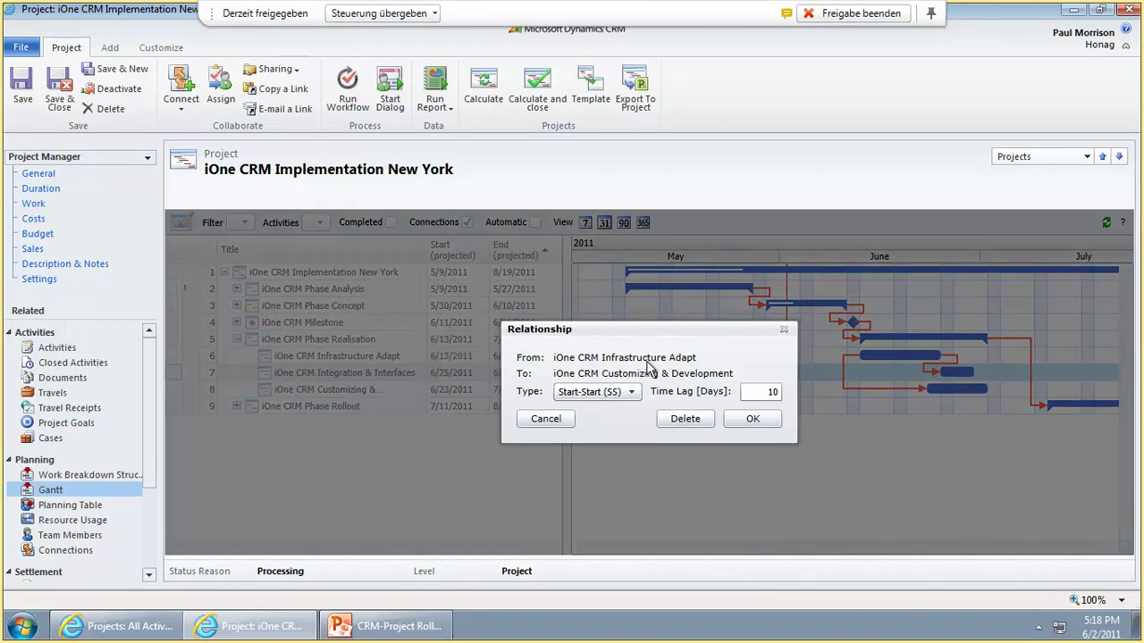
{"action": "left_click", "coordinate": [618, 396]}
{"action": "left_click", "coordinate": [641, 398]}
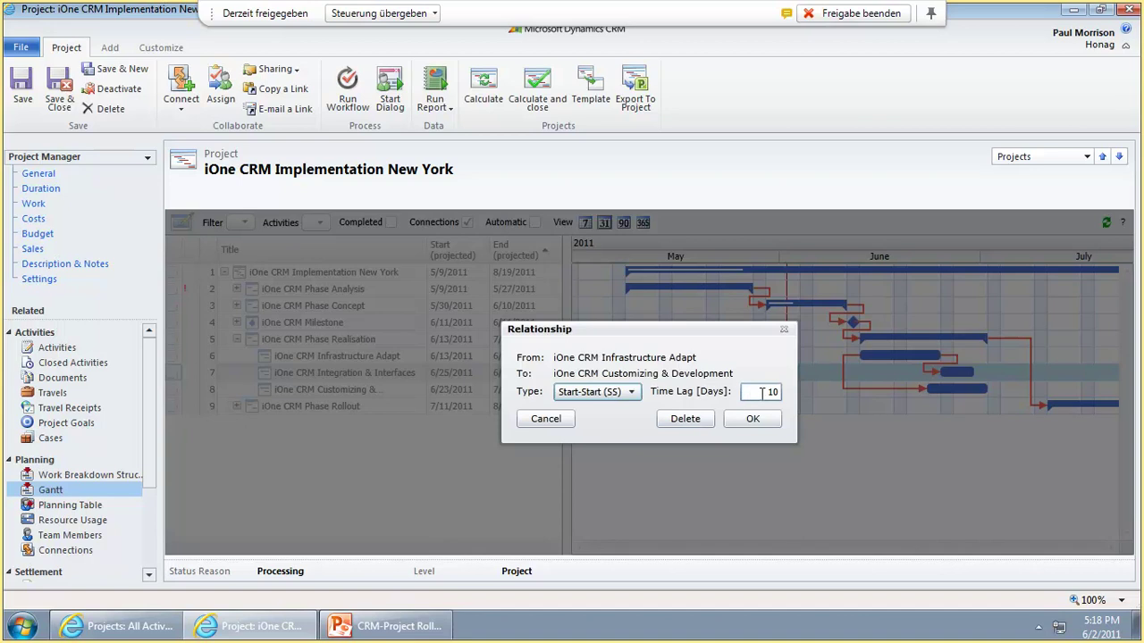
{"action": "left_click", "coordinate": [687, 420]}
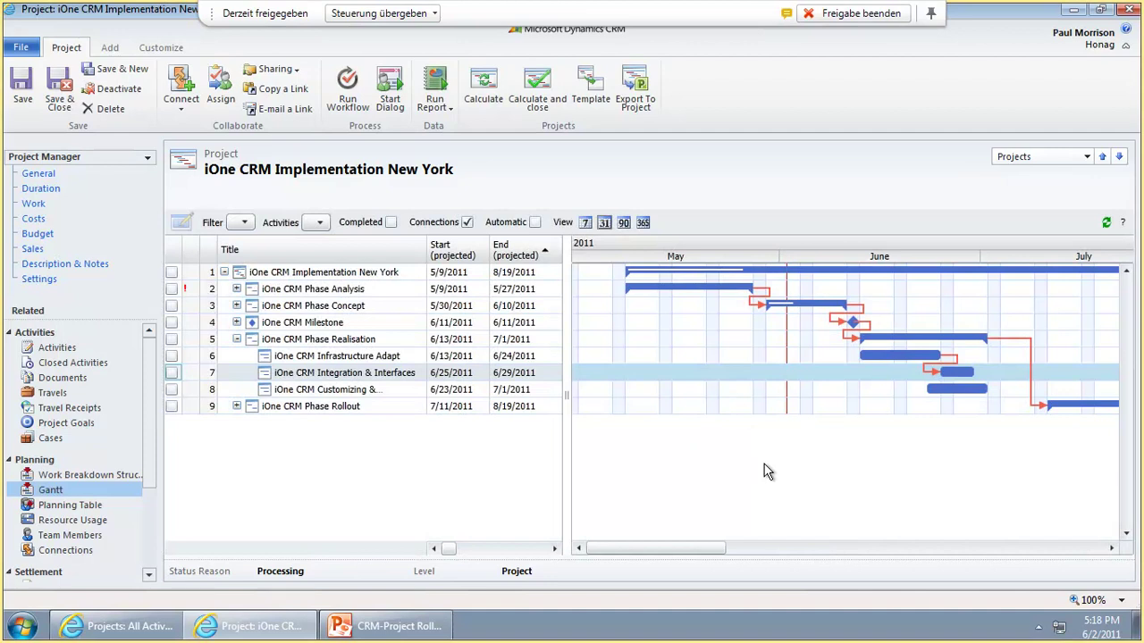
Show the 'Gantt - Graphical improvements' PowerPoint slide, then return to the iOne CRM Gantt chart
{"action": "left_click", "coordinate": [396, 633]}
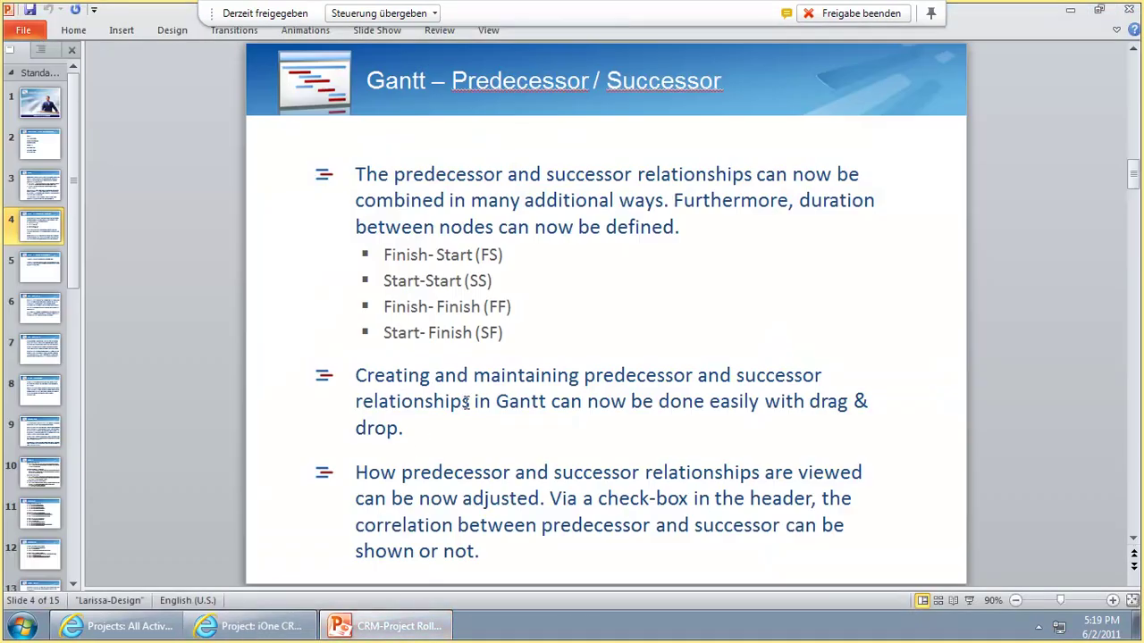
{"action": "left_click", "coordinate": [47, 268]}
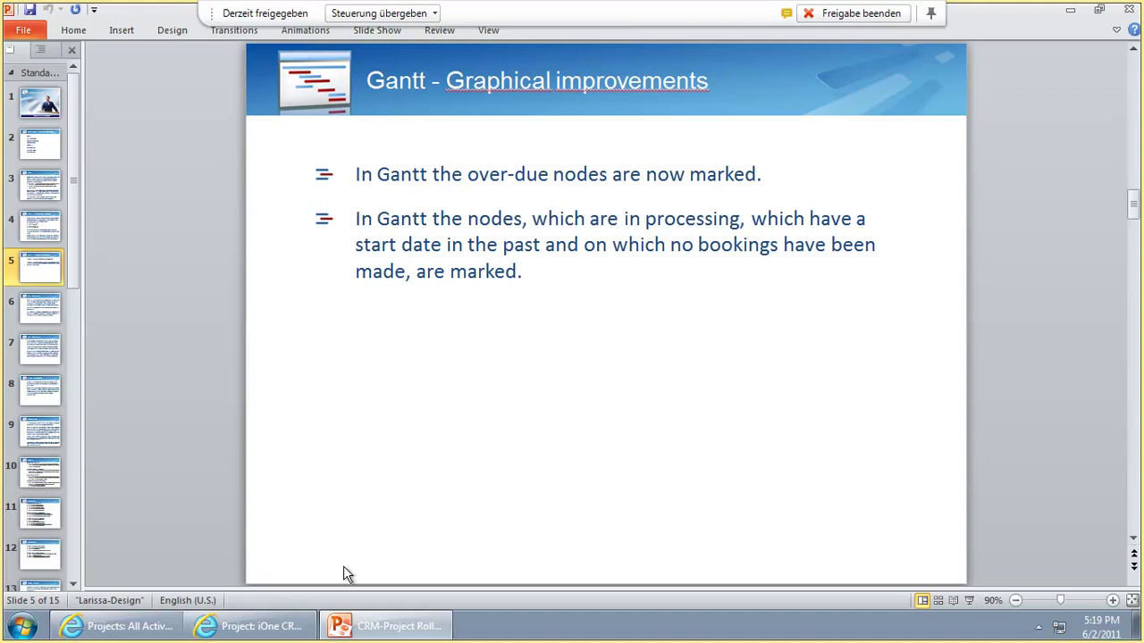
{"action": "left_click", "coordinate": [273, 631]}
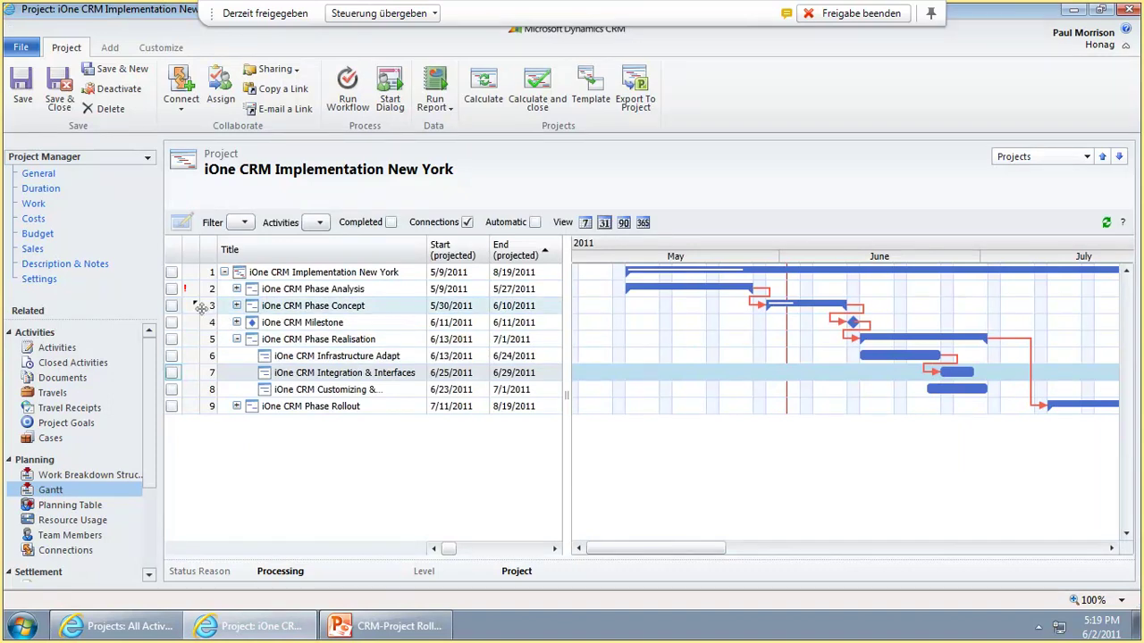
Widen the task list beside the Gantt chart, then return to the 'Gantt - Graphical improvements' slide
{"action": "mouse_move", "coordinate": [195, 291]}
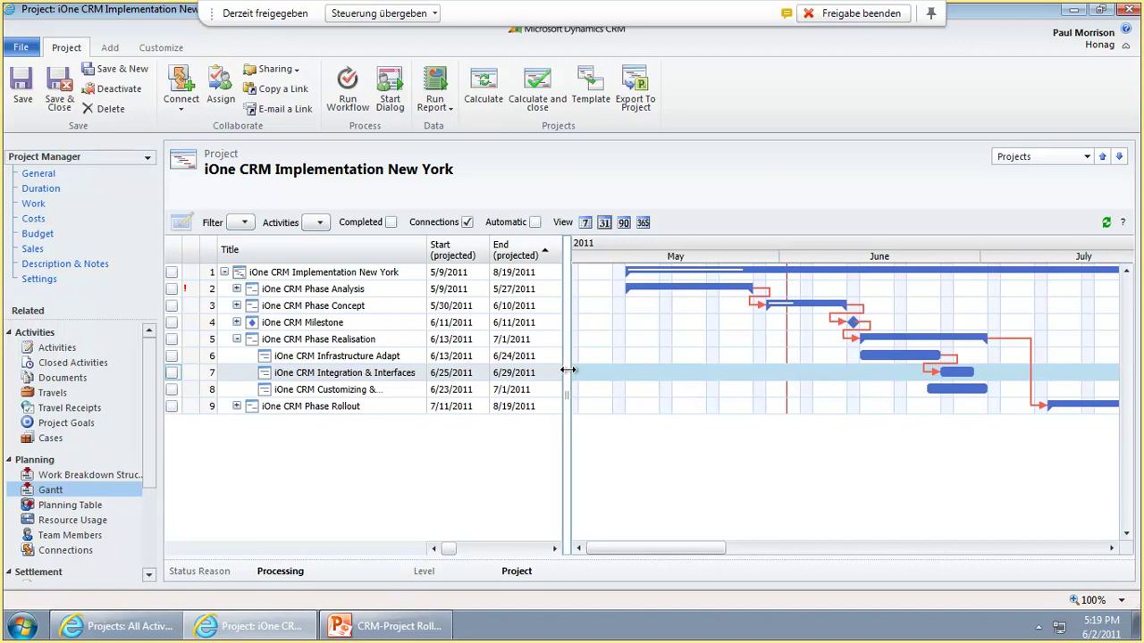
{"action": "left_click_drag", "start_coordinate": [566, 369], "coordinate": [596, 370]}
{"action": "left_click_drag", "start_coordinate": [891, 376], "coordinate": [569, 364]}
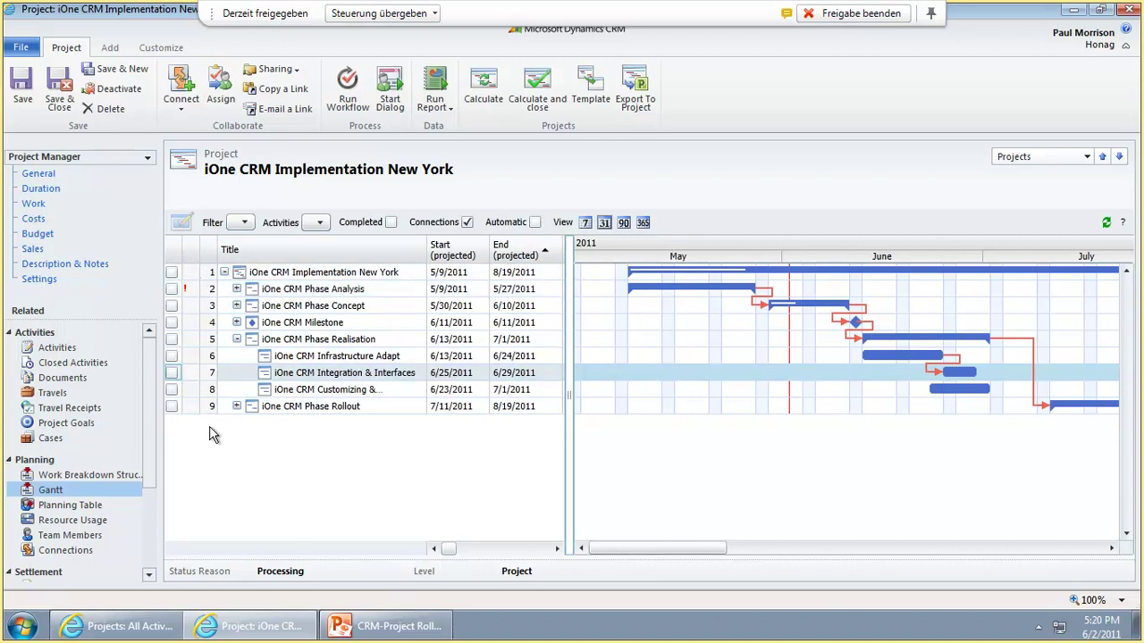
{"action": "left_click", "coordinate": [368, 626]}
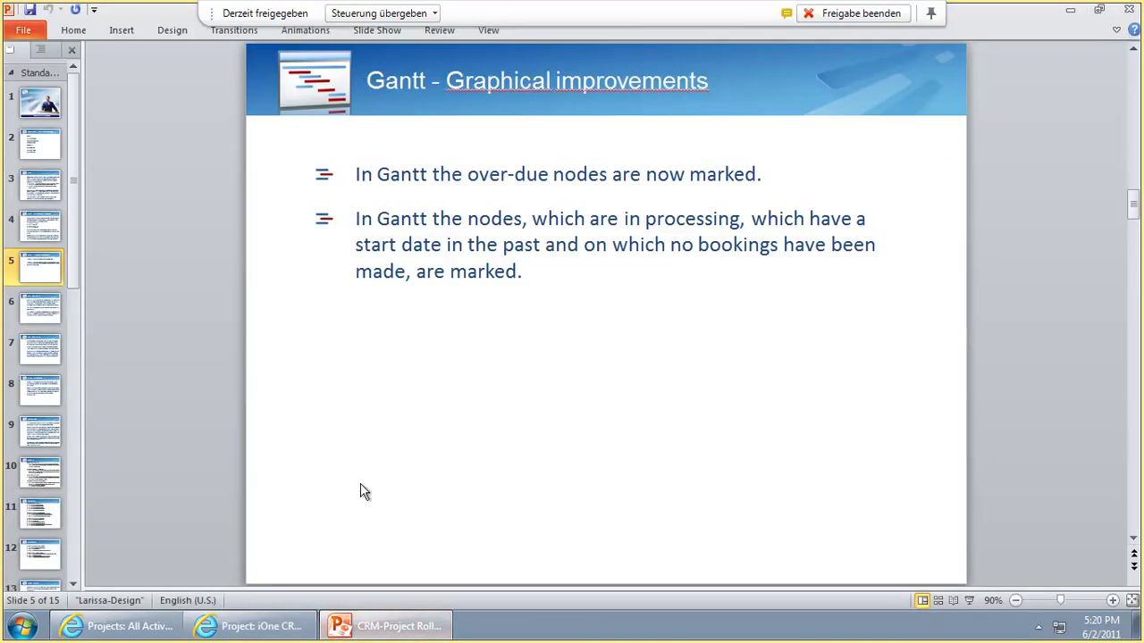